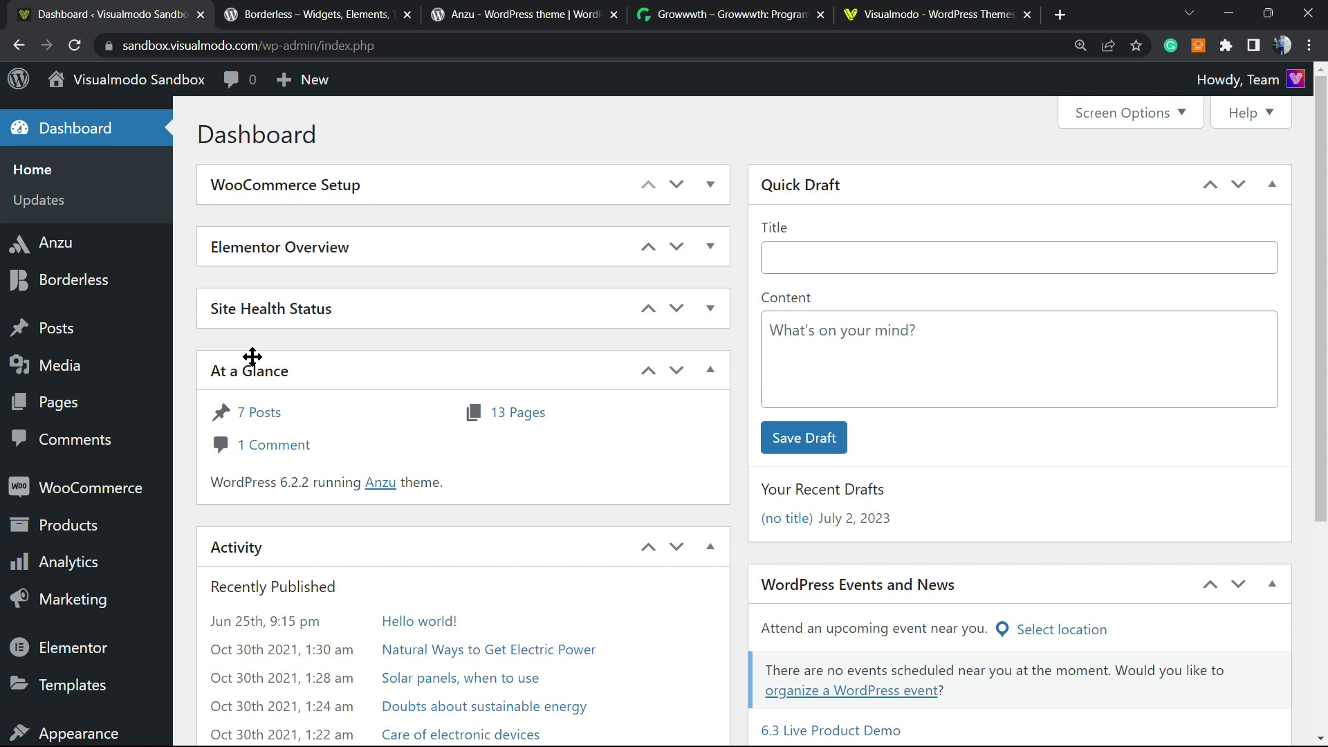
Leave the dashboard through the Elementor admin page and visit the live site's home page.
scroll(141, 393, "down", 2)
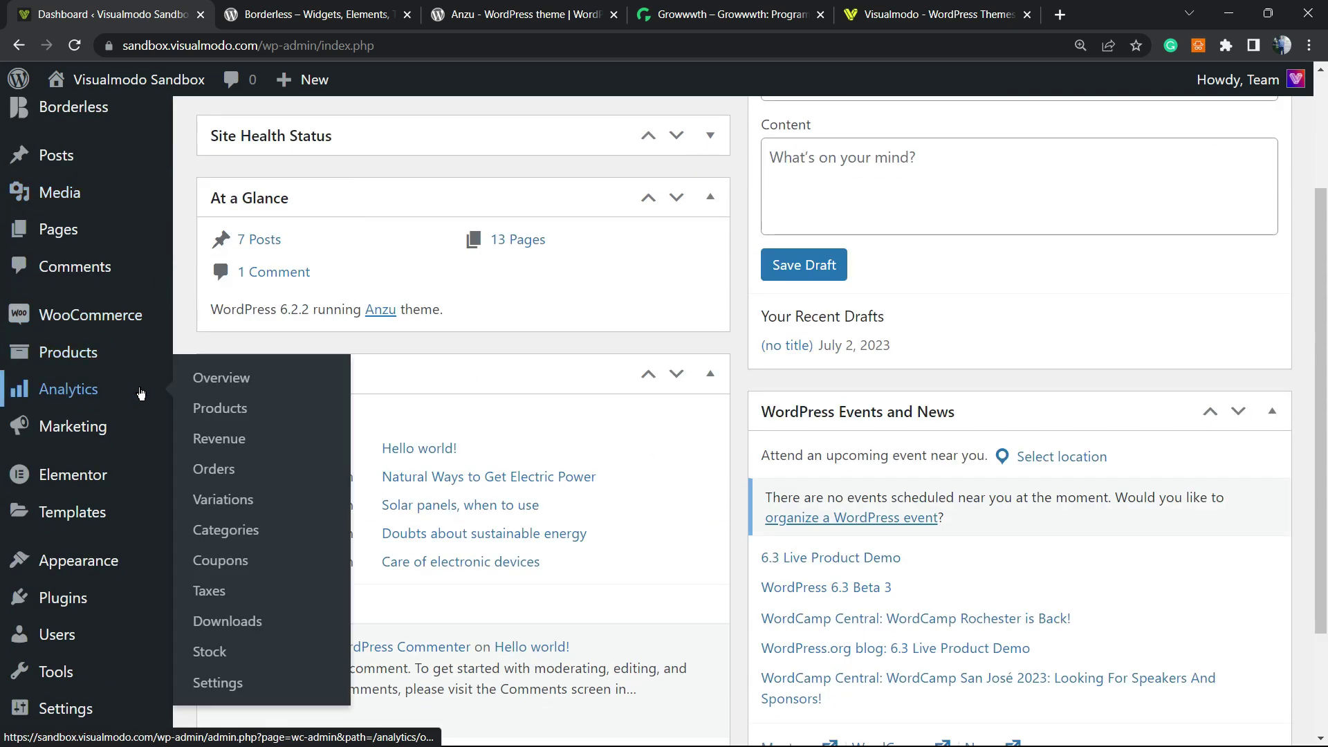
left_click(88, 477)
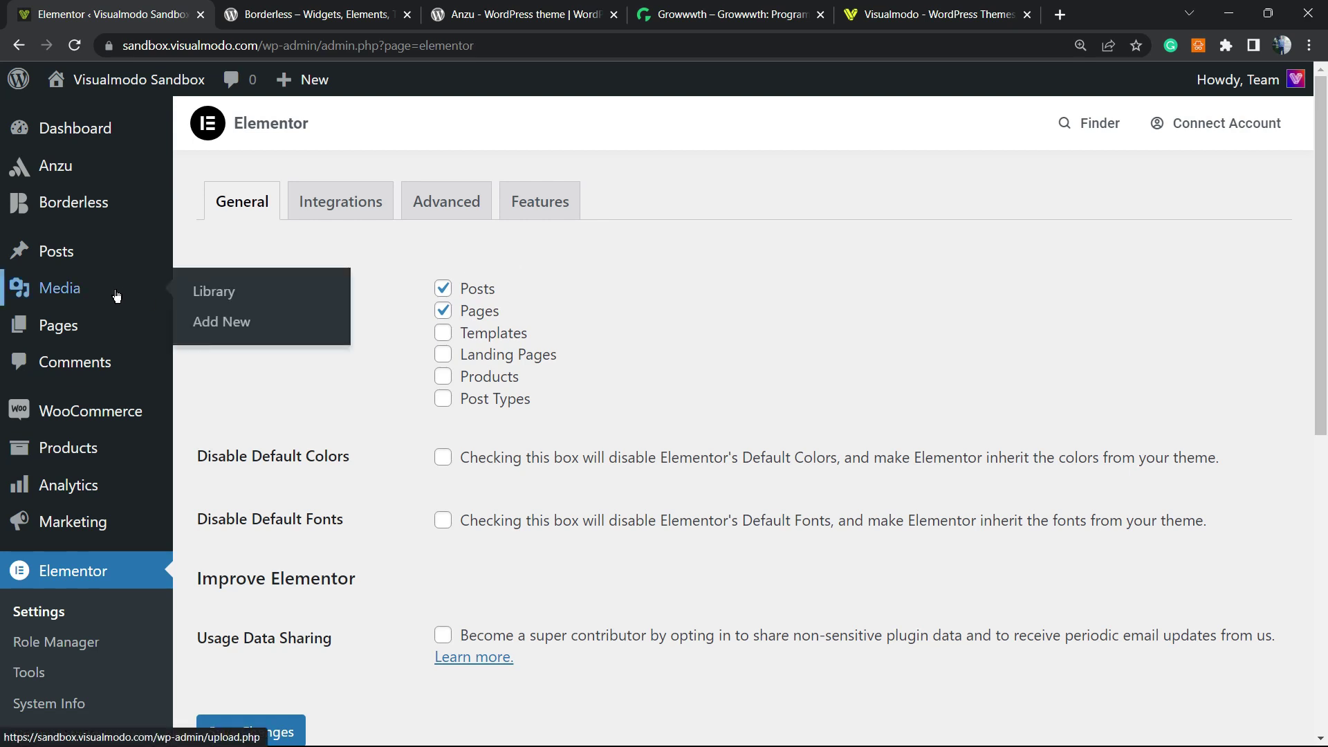
left_click(142, 114)
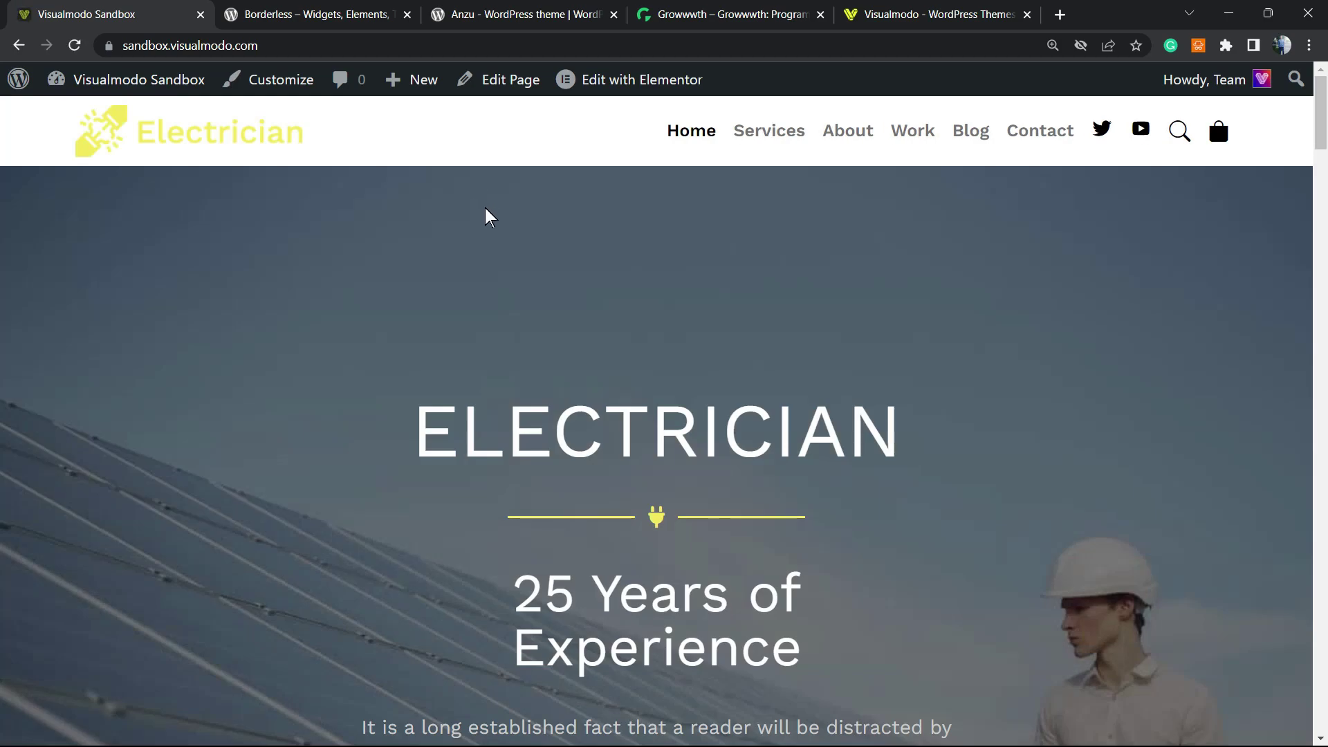
Review the homepage's About Us section, then choose Edit with Elementor from the admin bar.
scroll(475, 218, "down", 12)
scroll(458, 231, "down", 20)
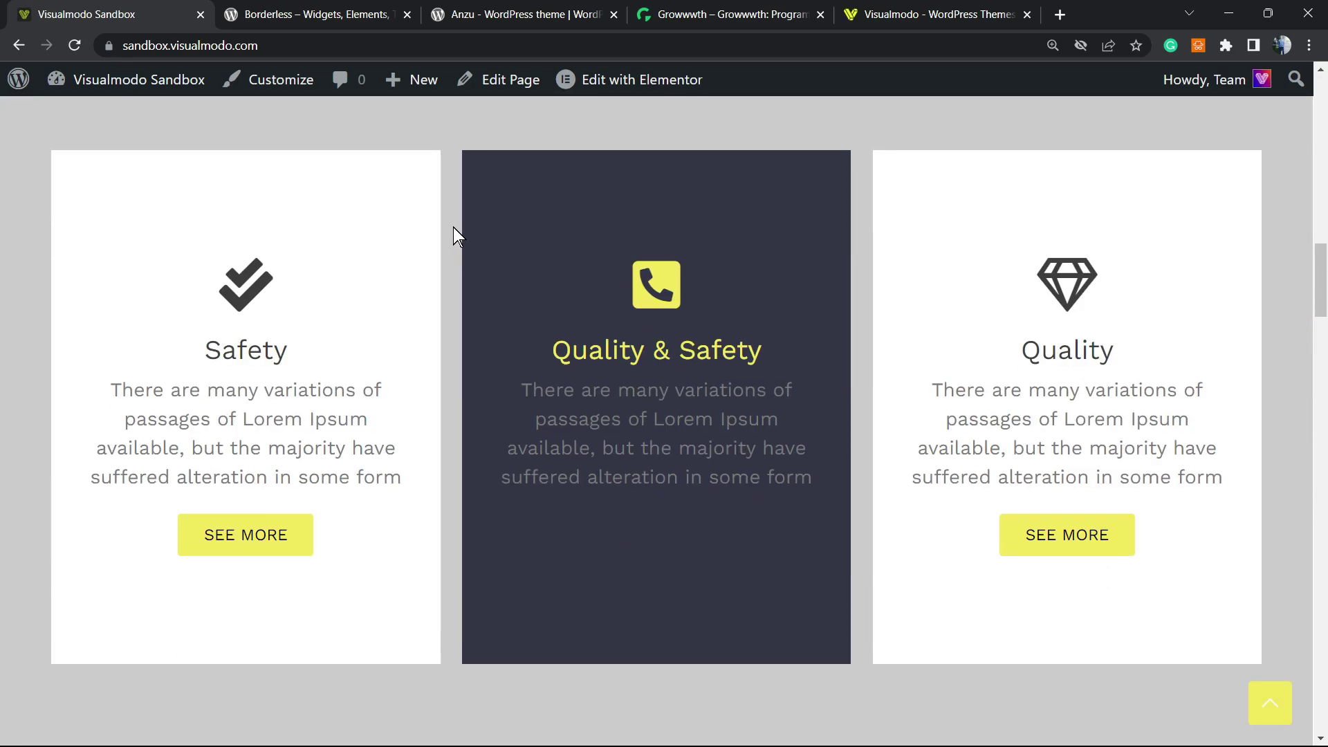
scroll(450, 229, "up", 15)
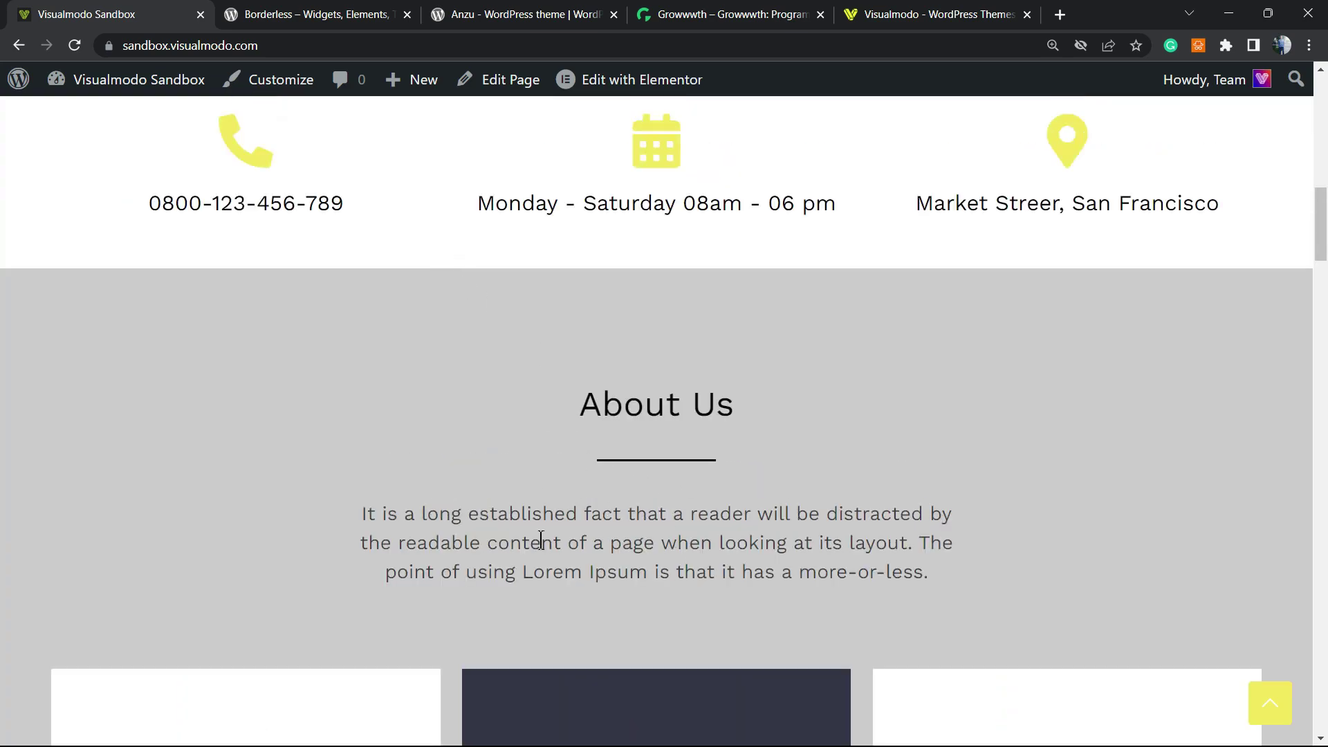
scroll(520, 430, "up", 5)
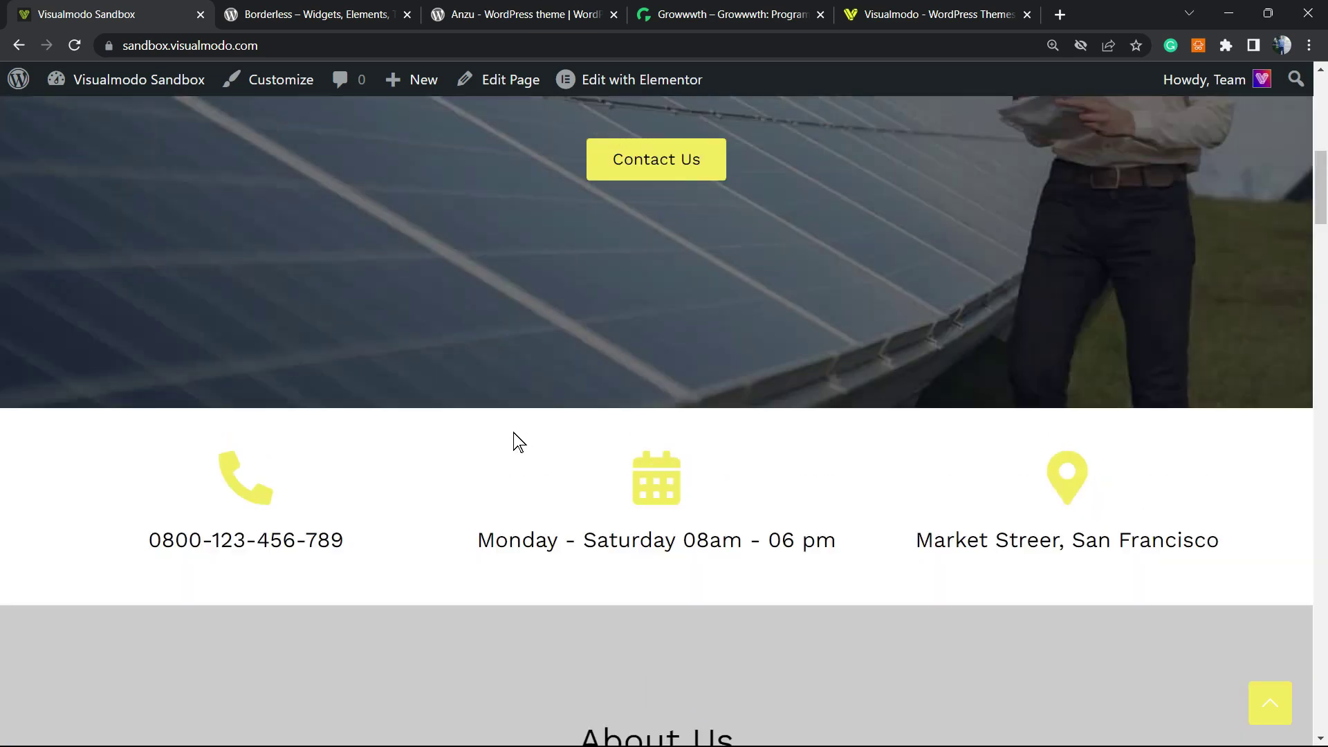
scroll(513, 442, "down", 2)
scroll(510, 439, "up", 2)
mouse_move(606, 84)
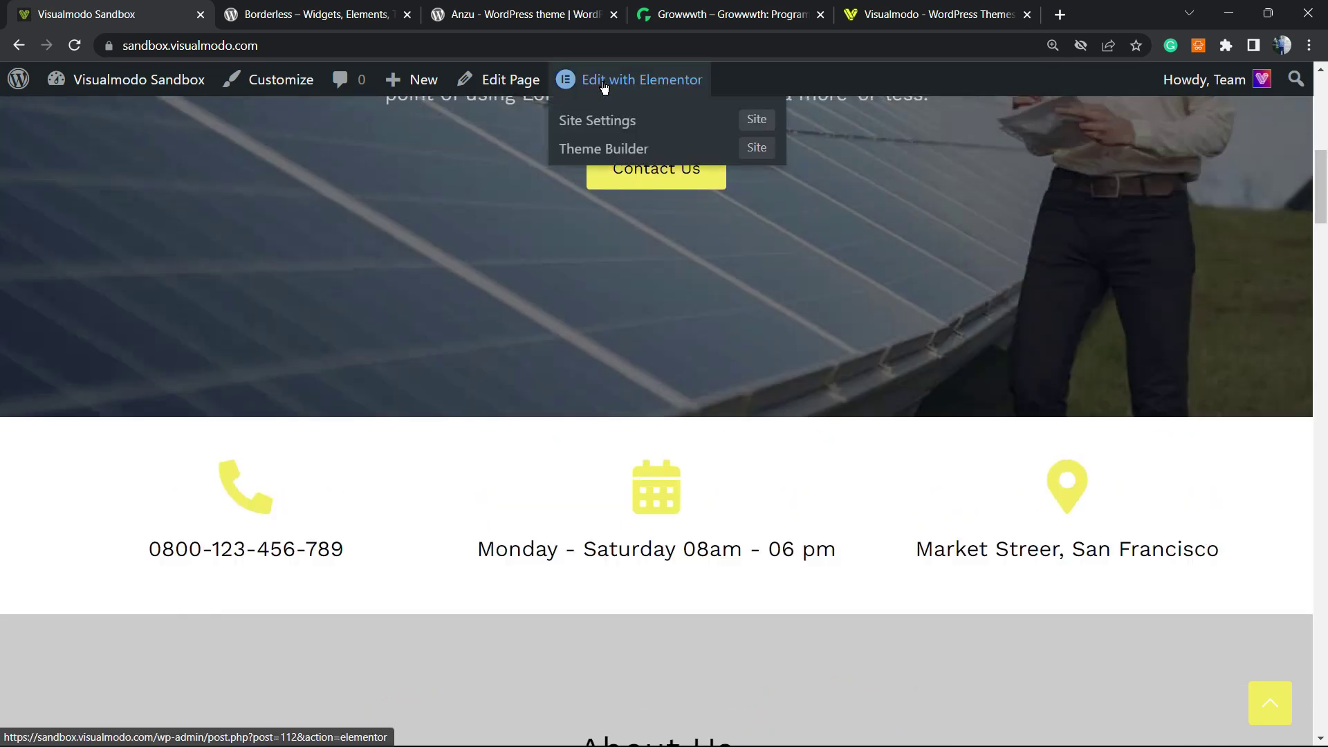
left_click(638, 81)
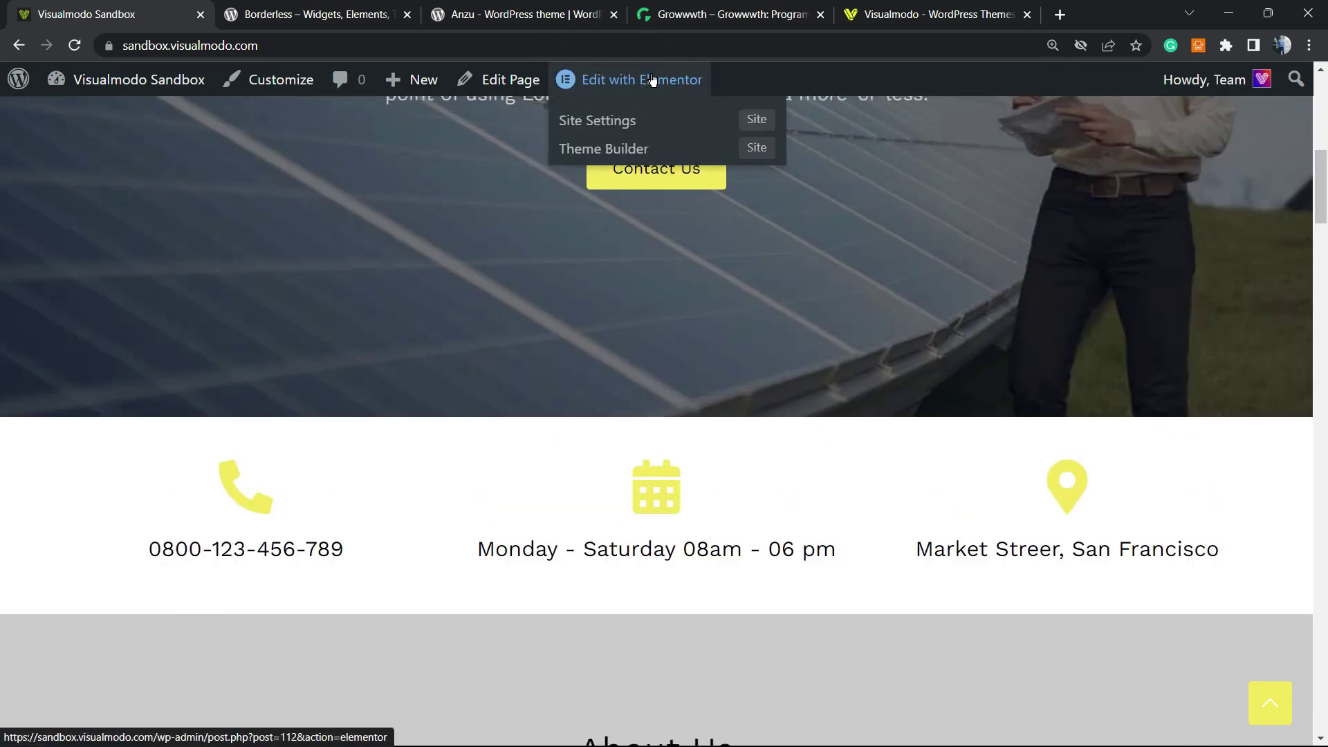
Launch the Elementor editor for the home page and browse it once loaded.
left_click(675, 81)
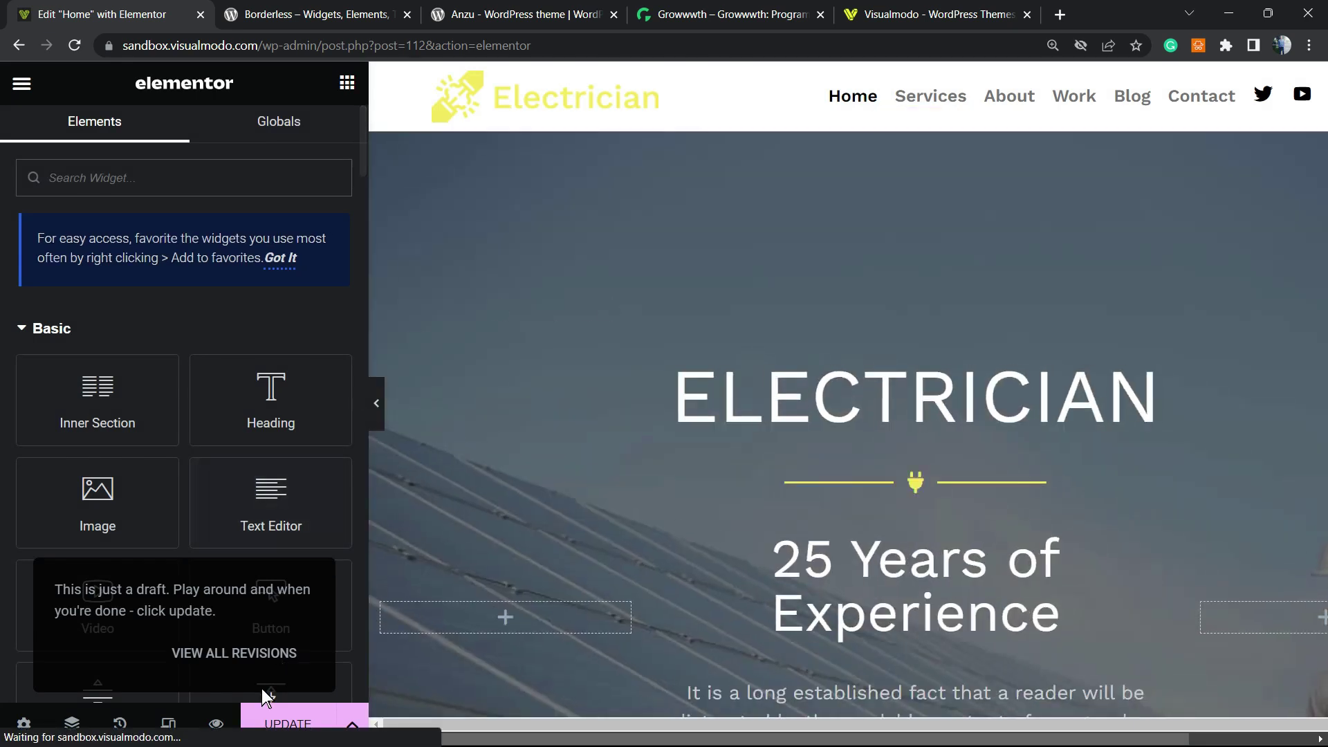
scroll(252, 619, "down", 4)
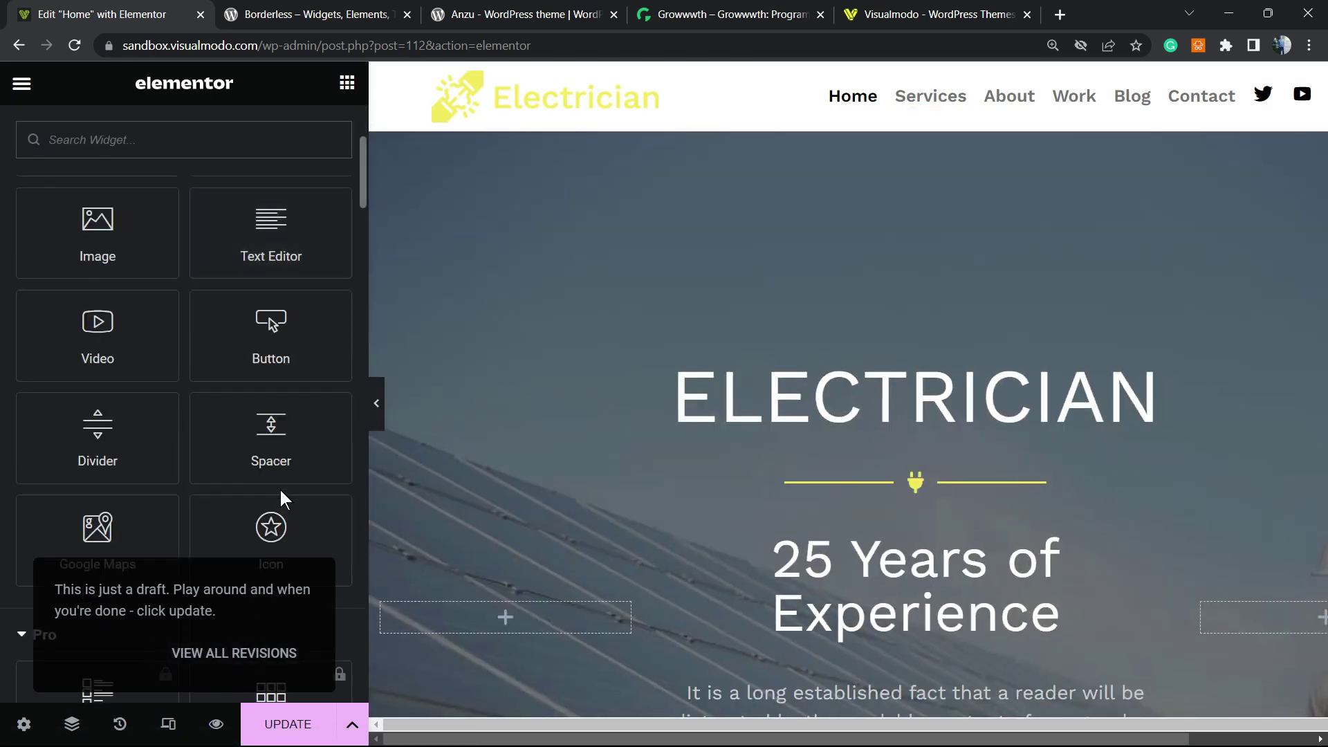
scroll(279, 487, "up", 4)
scroll(238, 299, "down", 4)
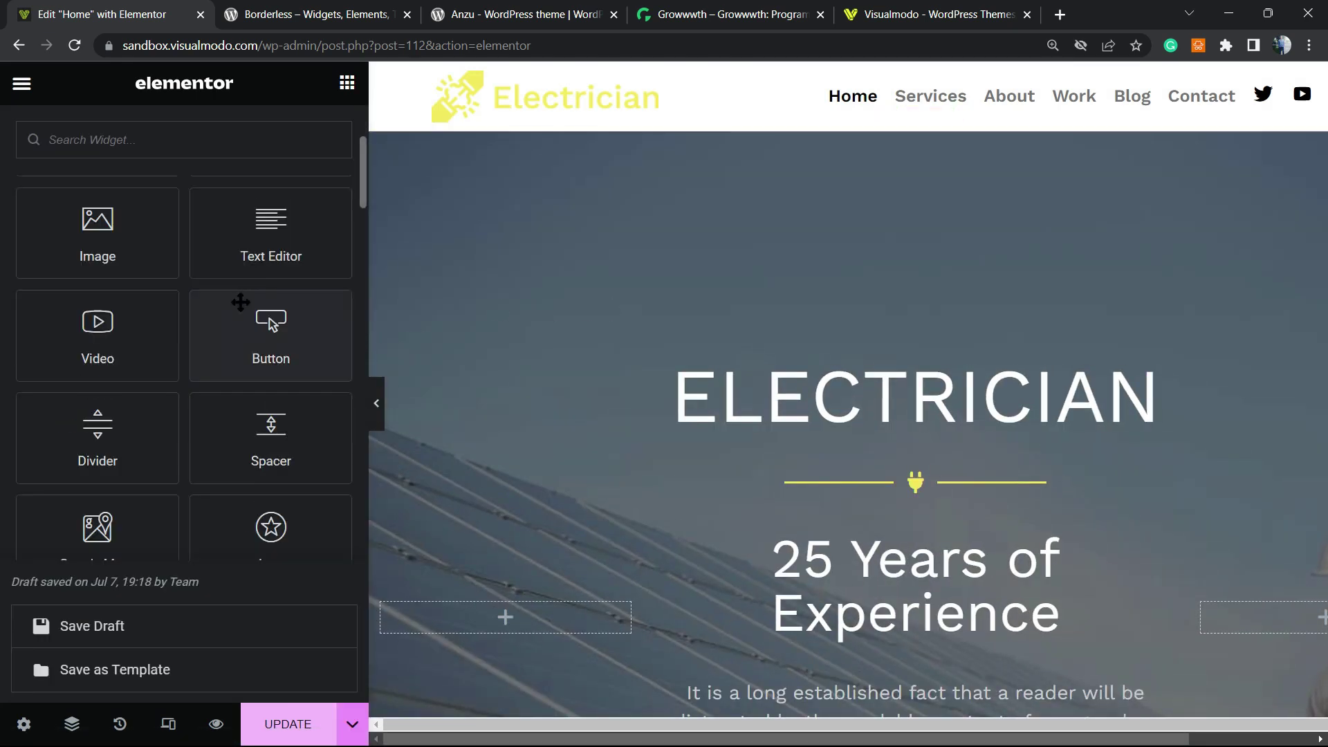
scroll(187, 290, "up", 4)
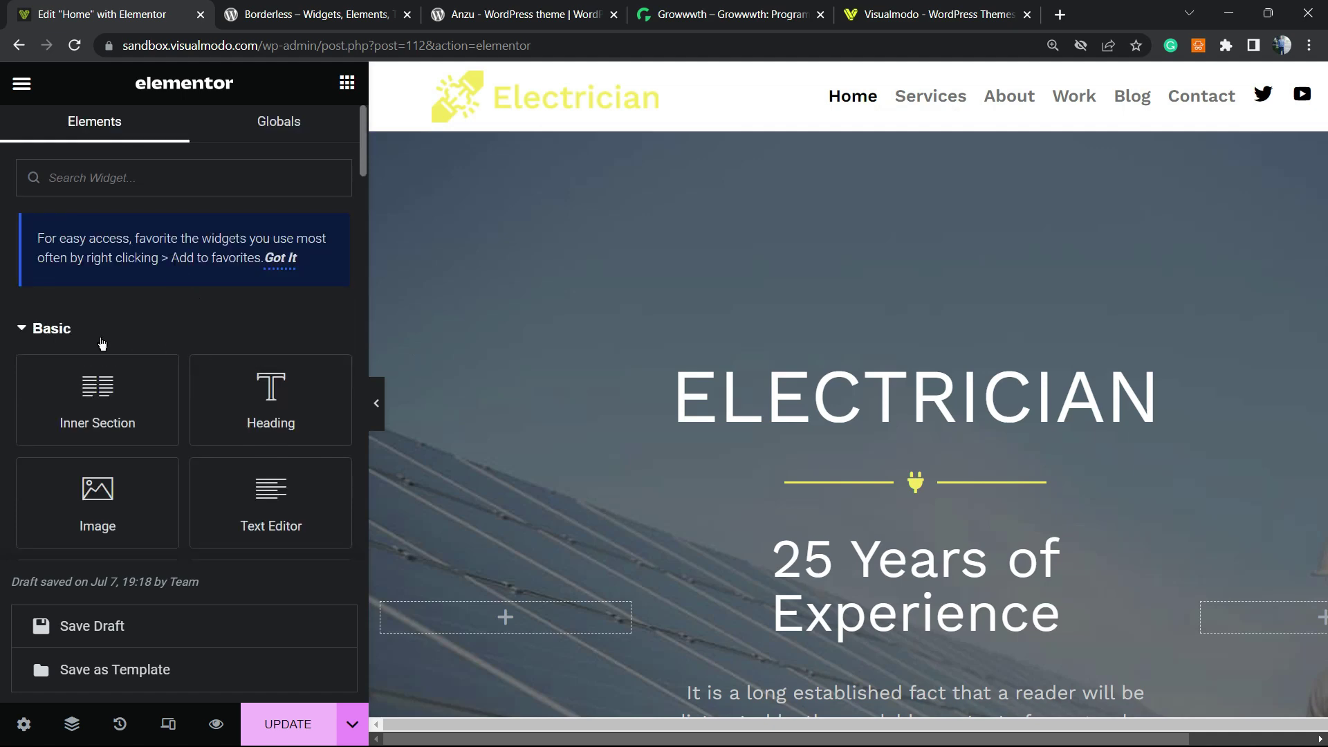
Scroll the Elements panel down to the Text Path widget and pick it.
scroll(126, 334, "down", 10)
scroll(164, 326, "down", 5)
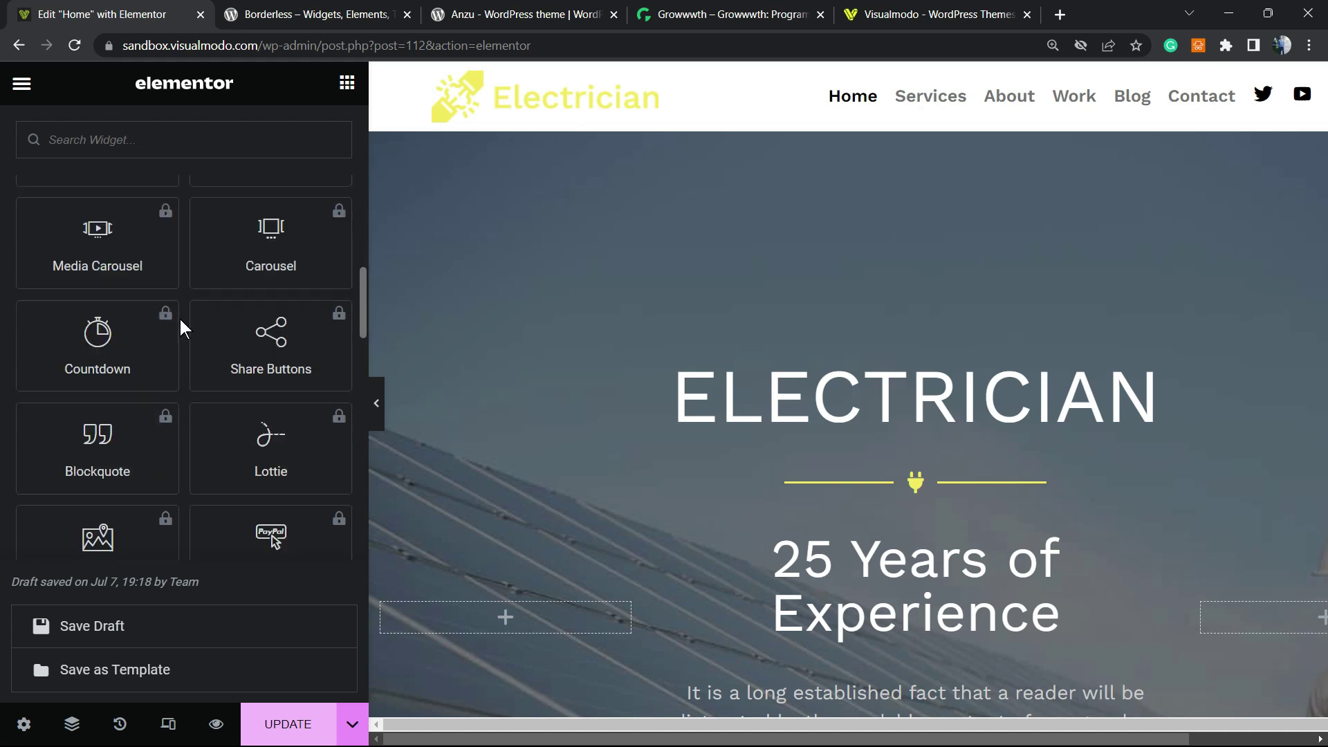
scroll(184, 324, "down", 15)
scroll(159, 335, "up", 3)
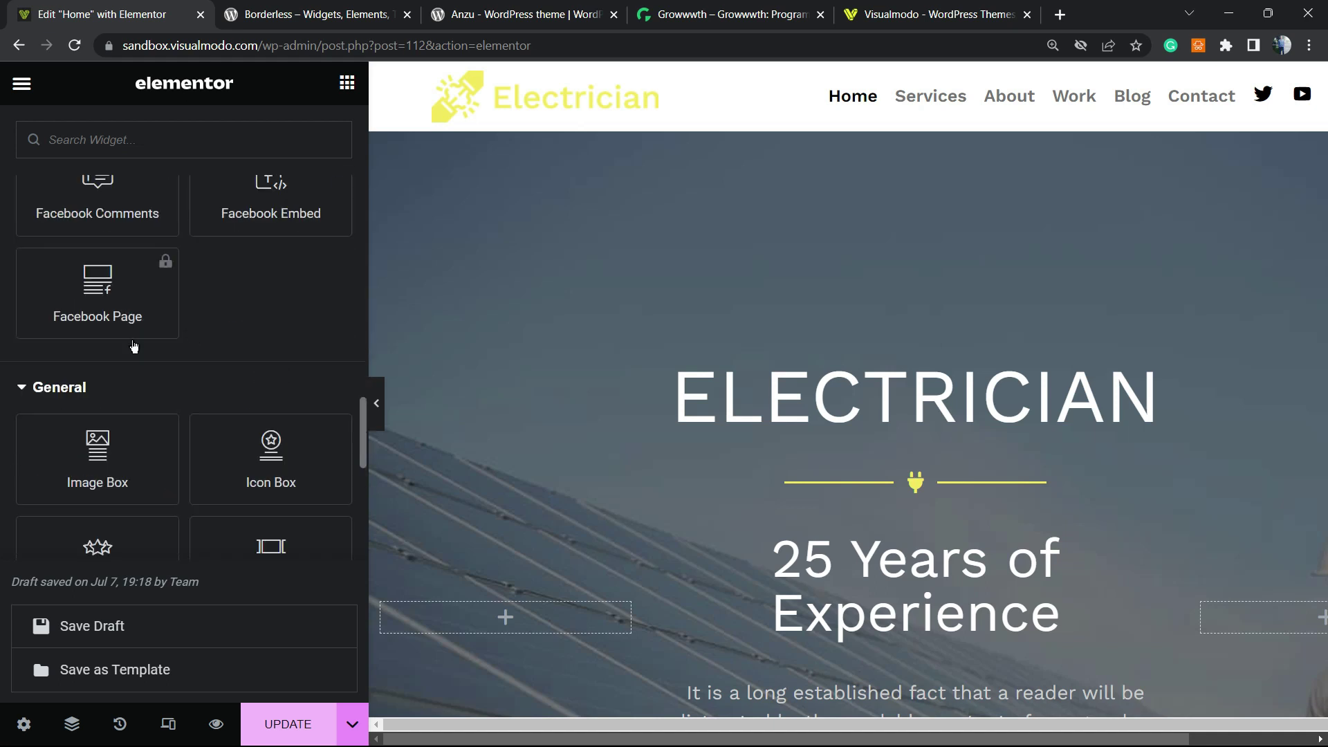
scroll(125, 377, "down", 8)
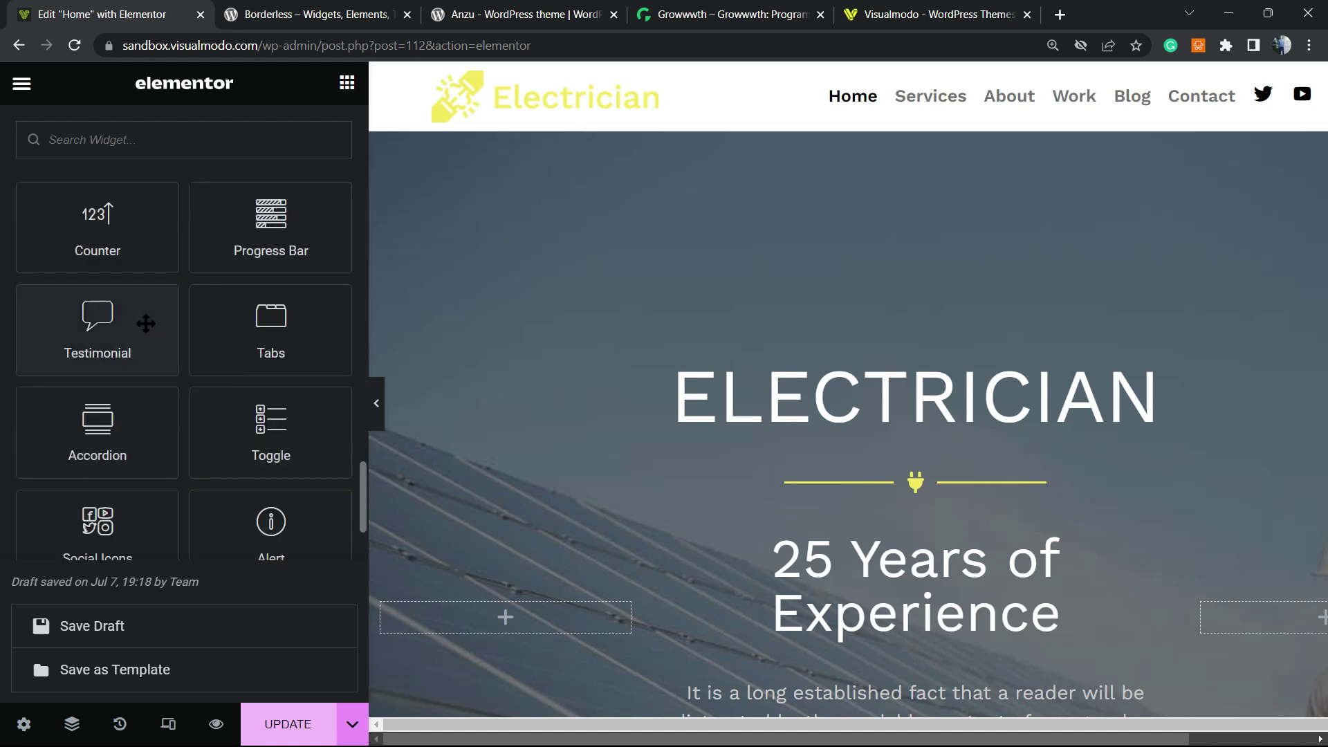
scroll(149, 322, "down", 7)
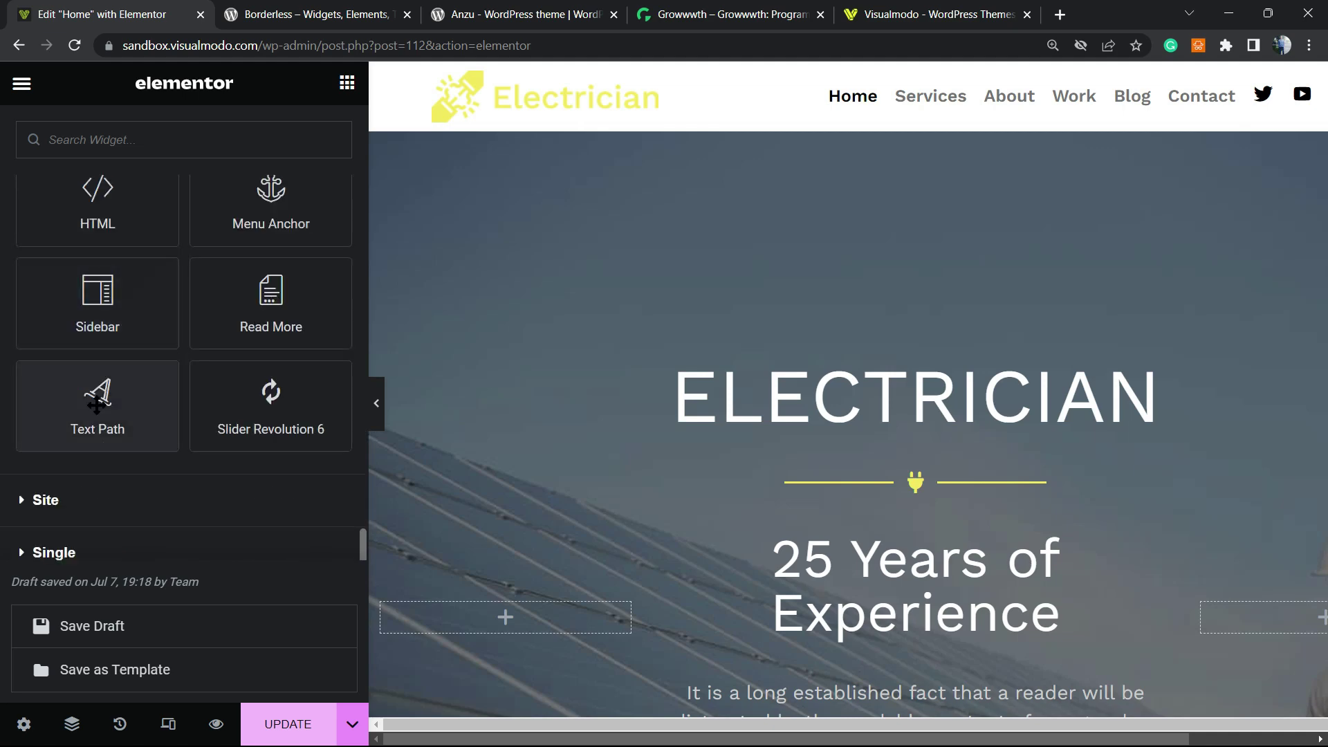
left_click(95, 400)
Delete the curvy Text Path widget from the About Us section.
scroll(707, 340, "down", 2)
scroll(703, 343, "down", 18)
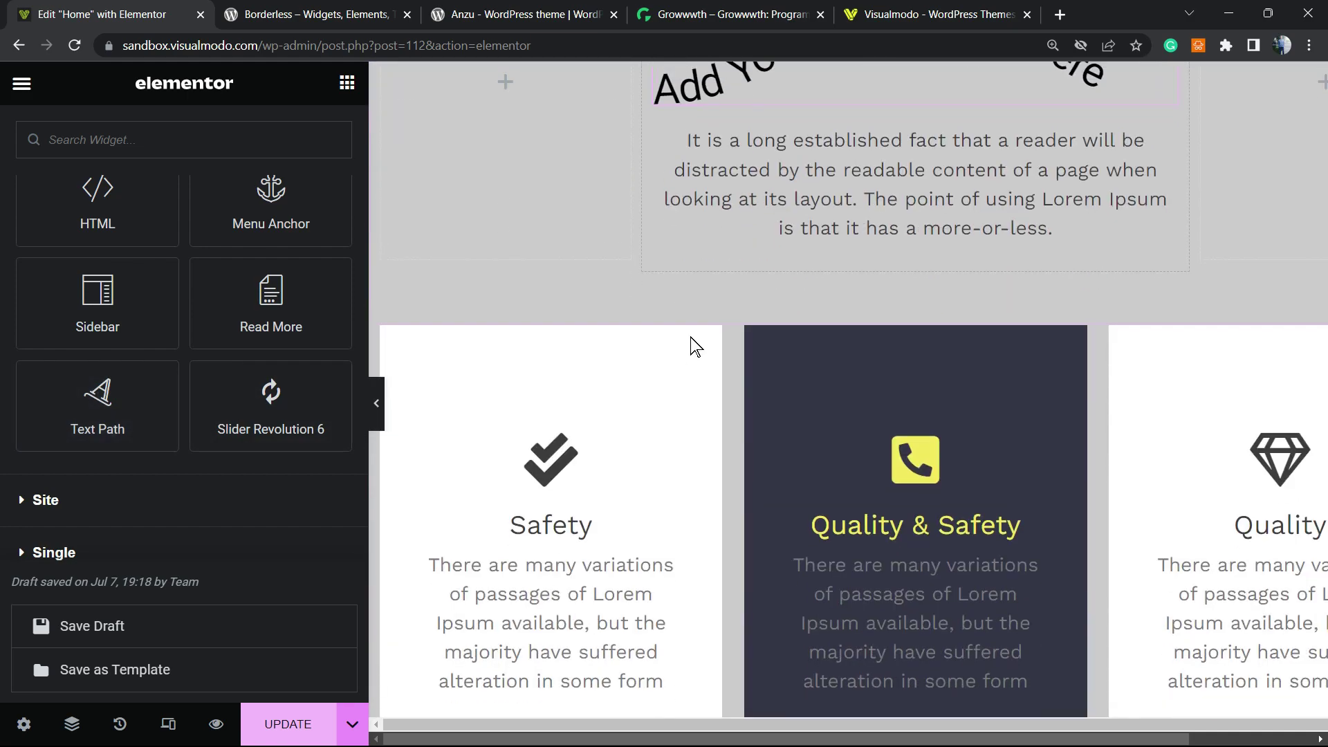
scroll(692, 346, "up", 4)
left_click(777, 376)
right_click(724, 375)
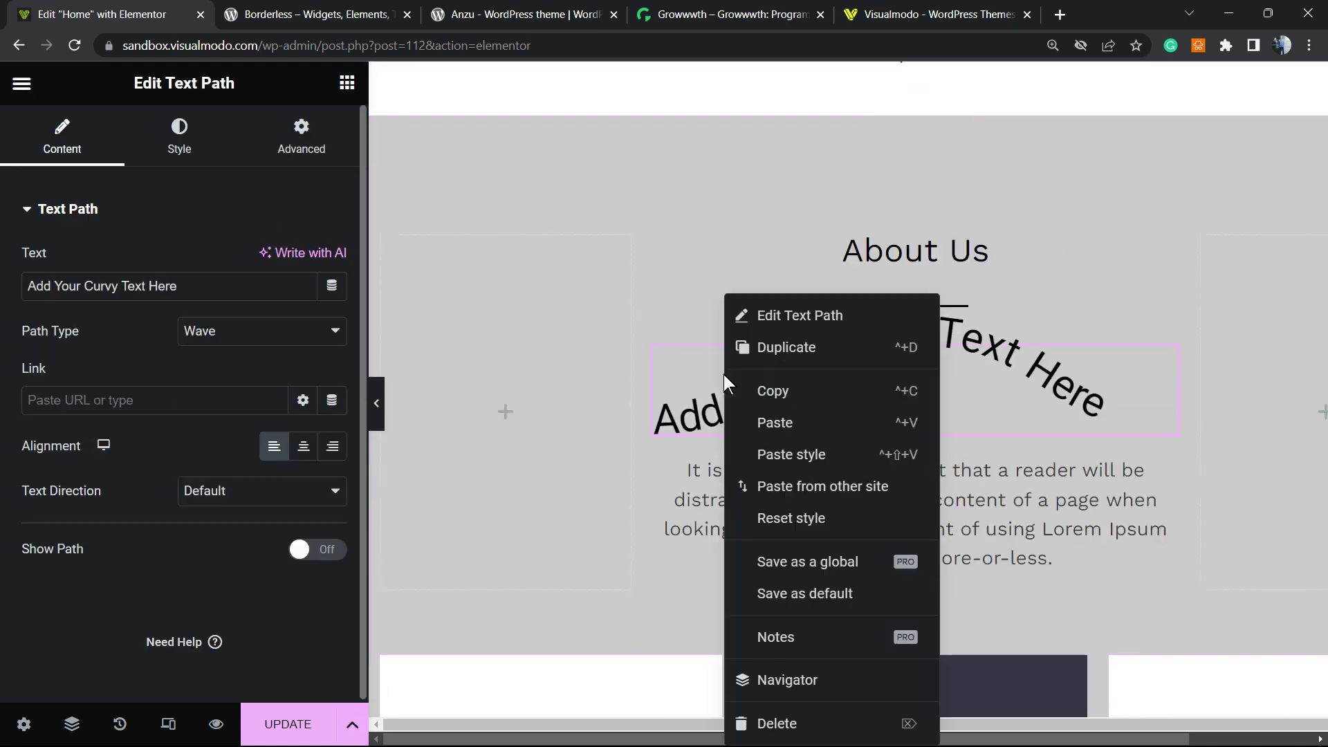
left_click(790, 725)
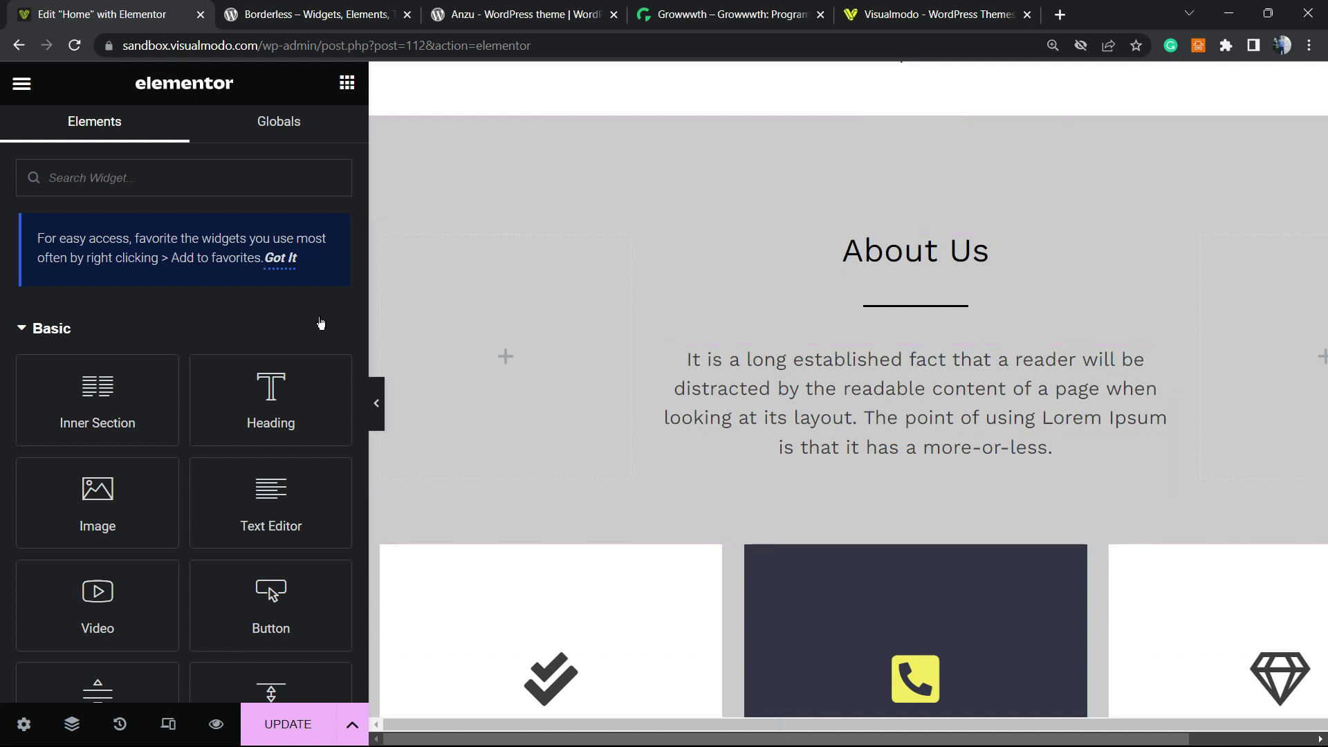
Scroll the Elements panel back down to the Text Path widget.
scroll(252, 392, "down", 10)
scroll(249, 389, "down", 10)
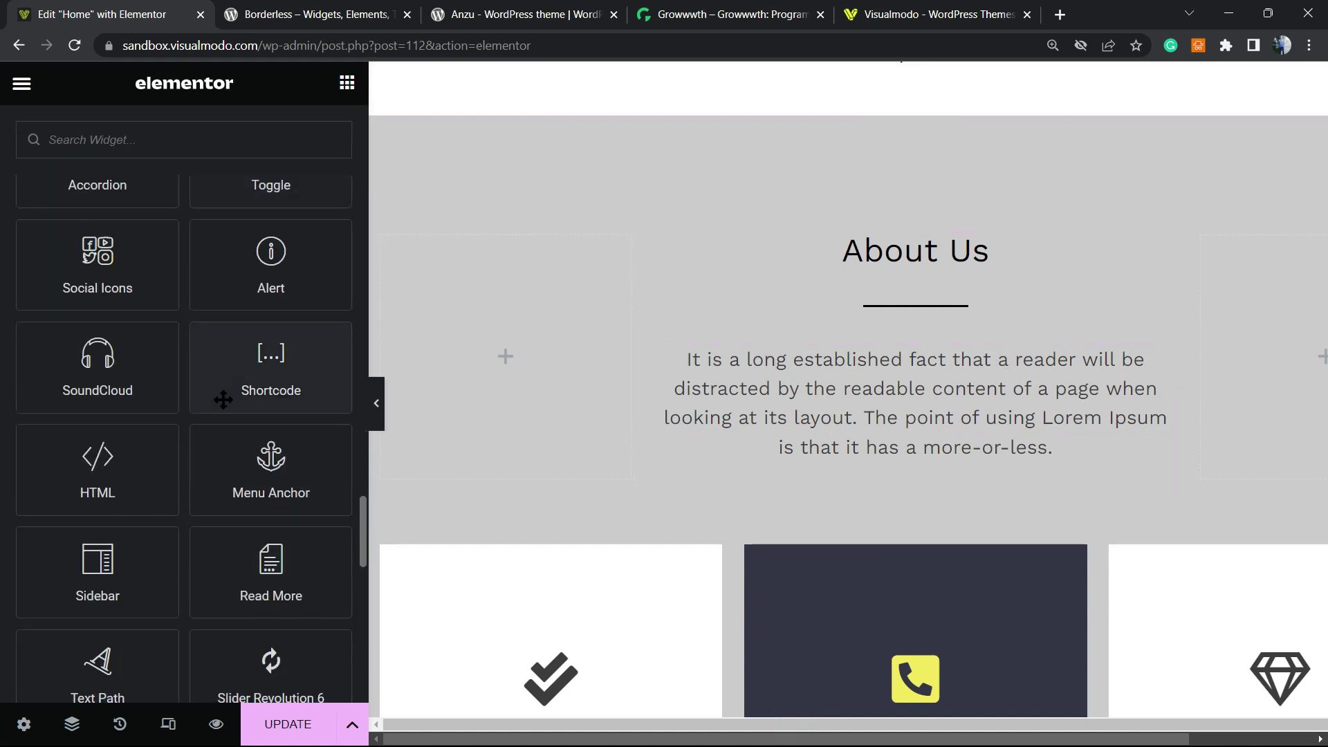
scroll(136, 488, "down", 4)
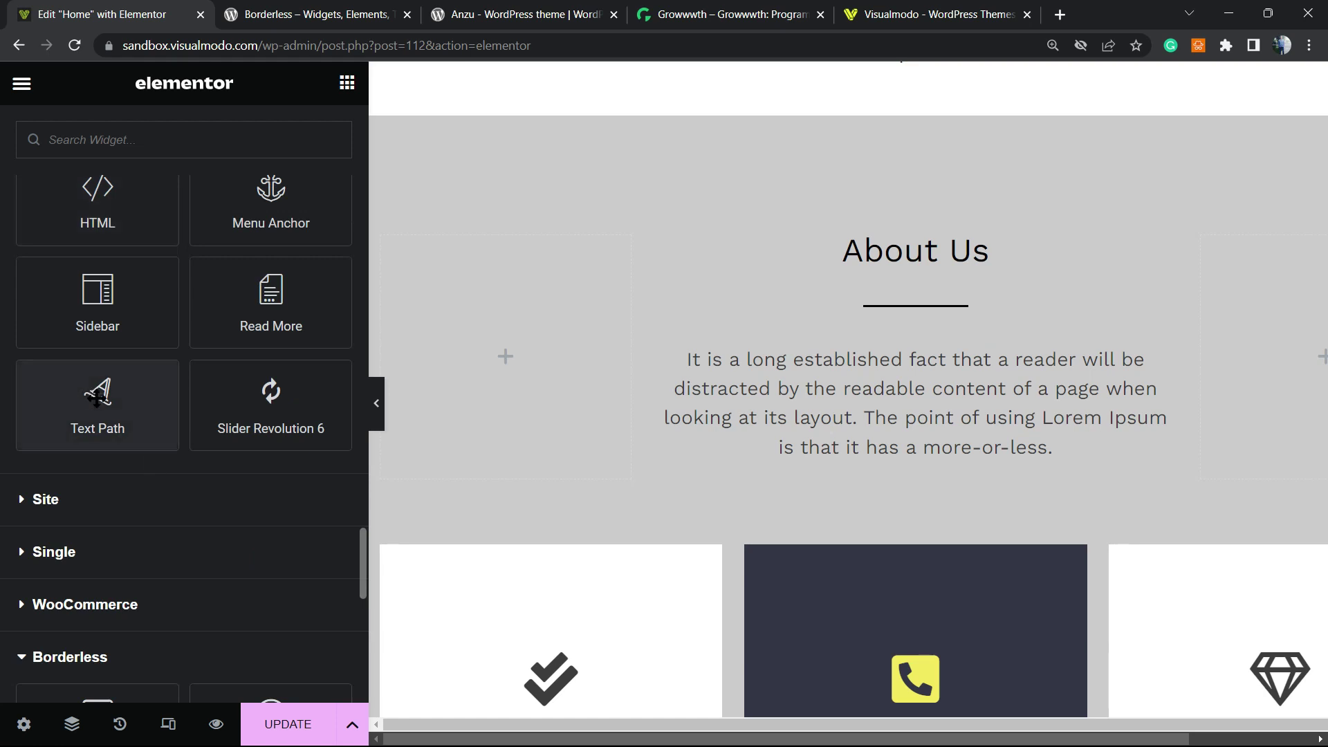
Drag a new Text Path widget onto the canvas below the About Us paragraph.
left_click(164, 137)
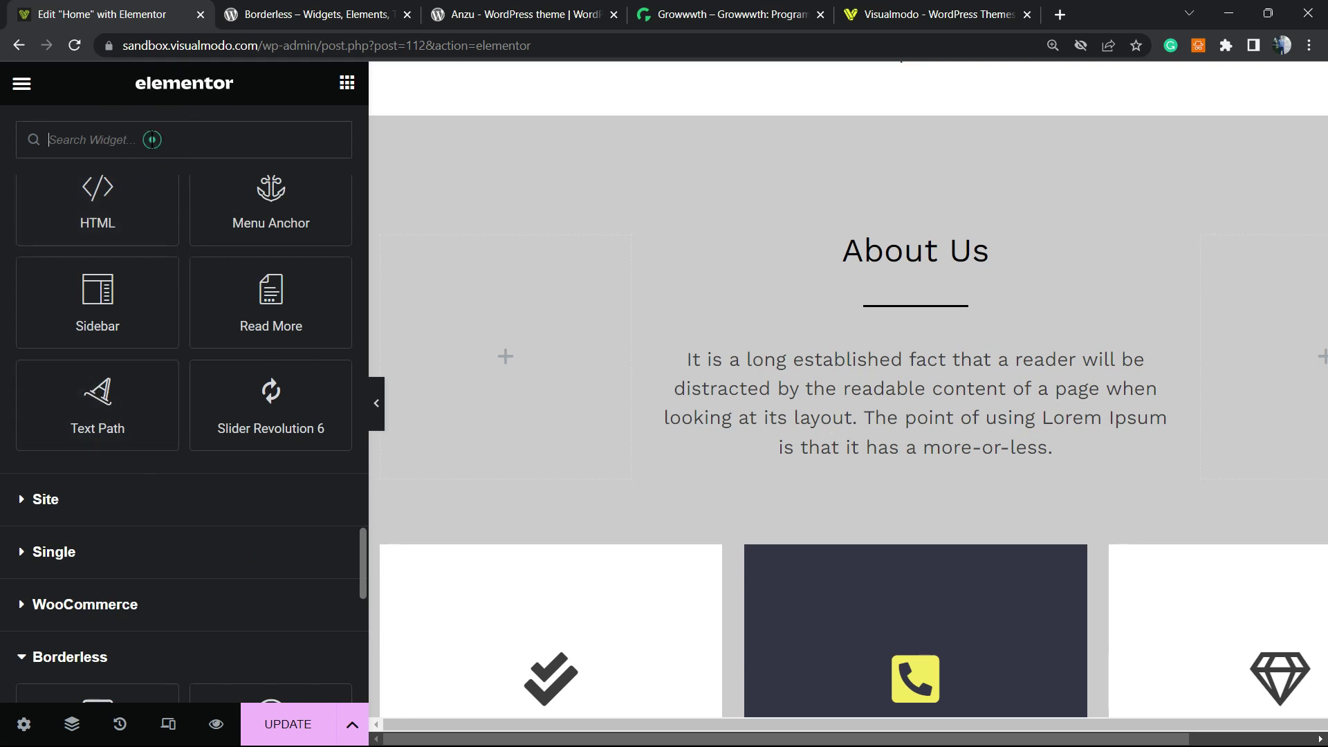
left_click(98, 406)
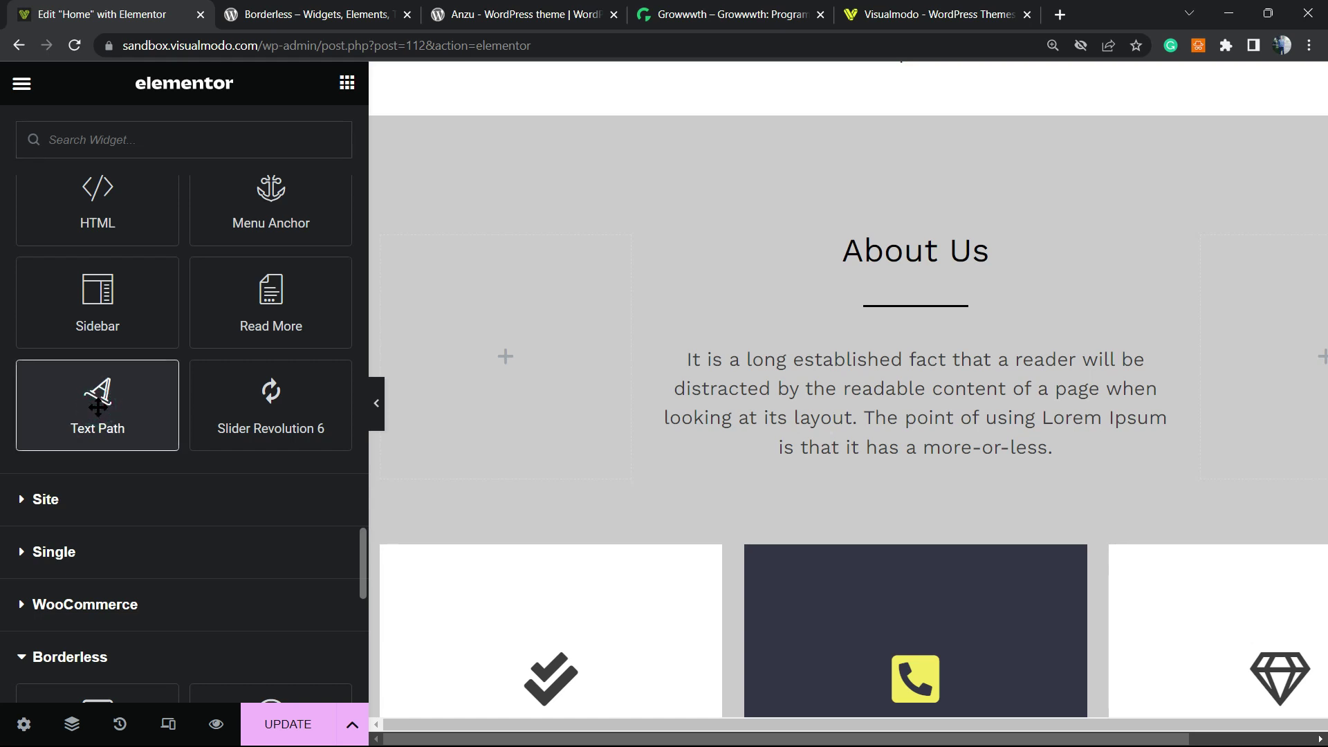
left_click_drag(97, 407, 934, 460)
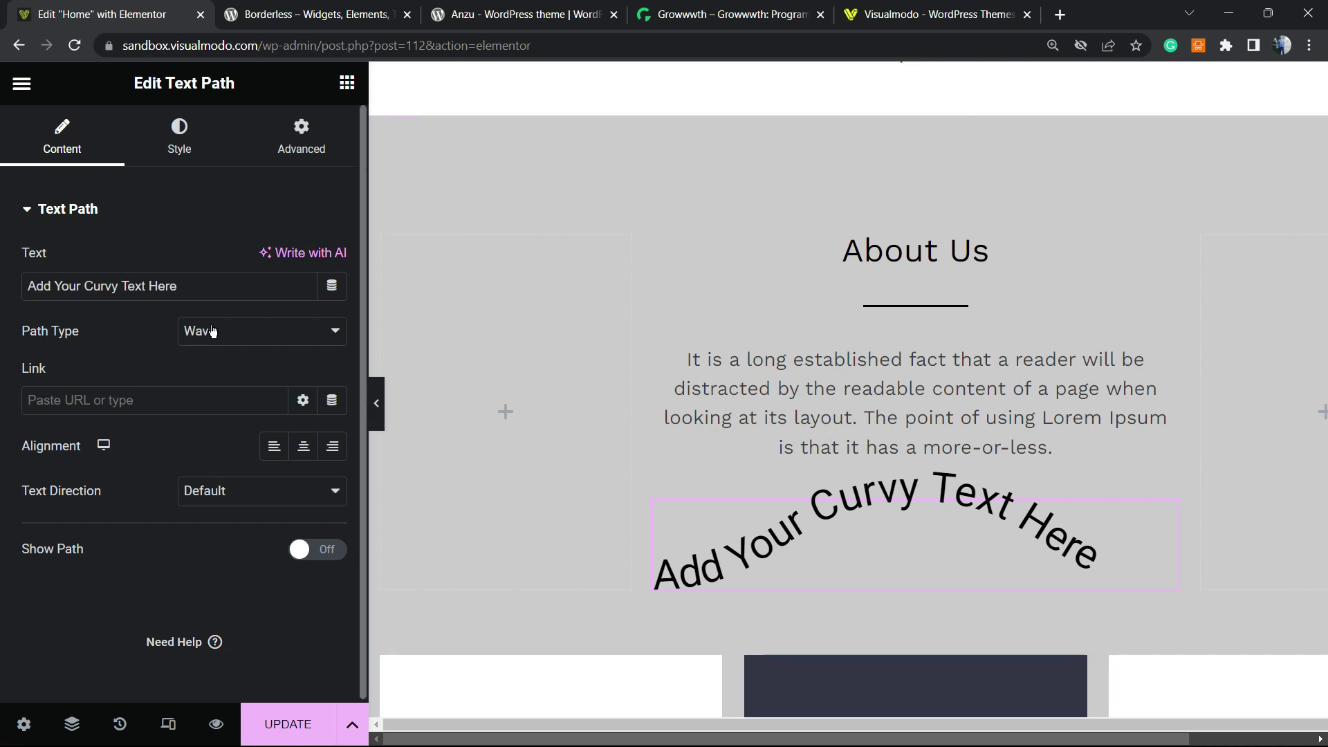
Preview the path shape options and switch the curvy text to the Arc path.
left_click(264, 337)
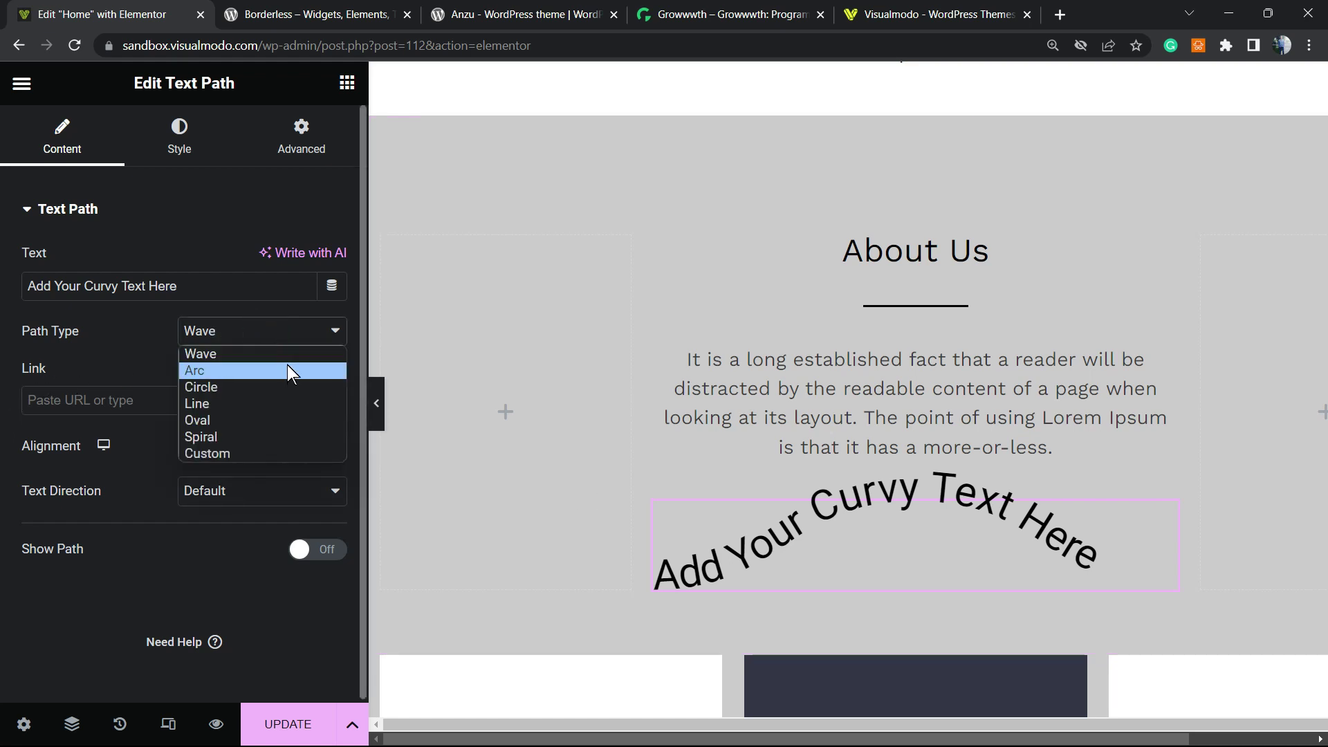
left_click(272, 335)
triple_click(219, 285)
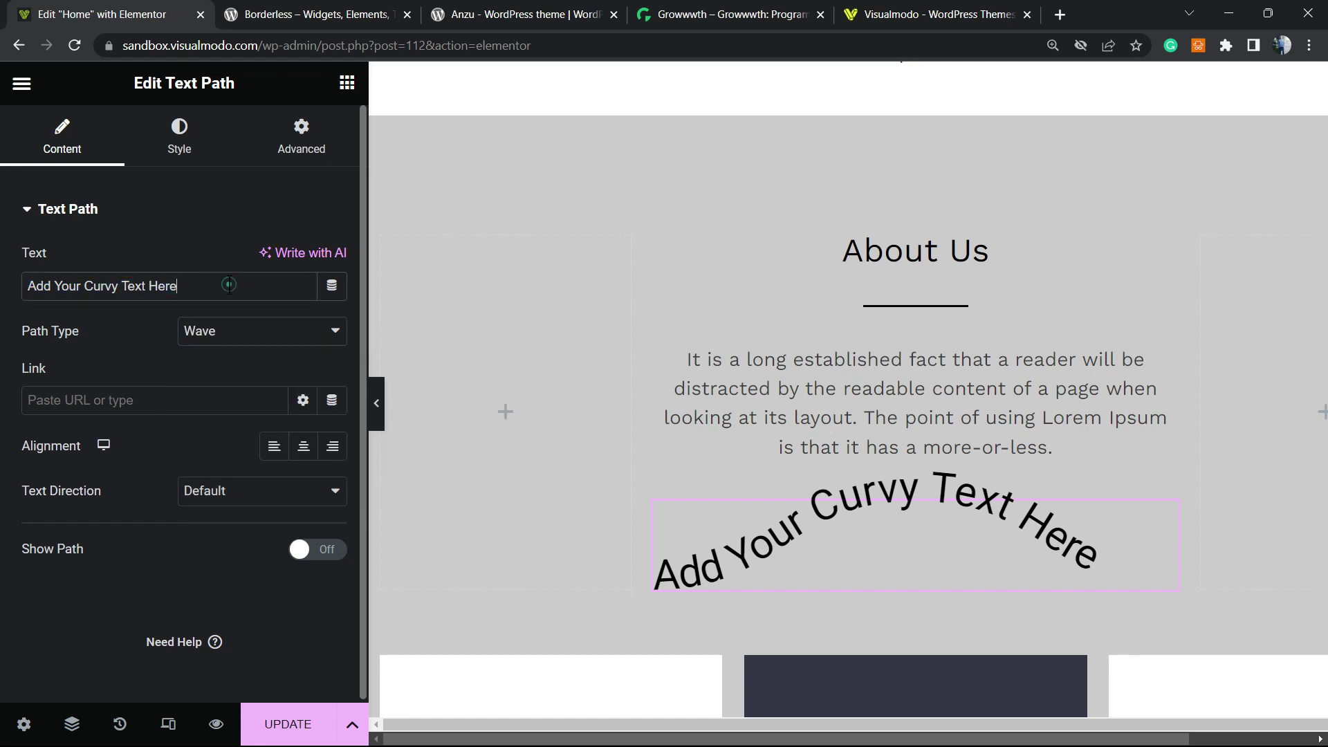
triple_click(222, 285)
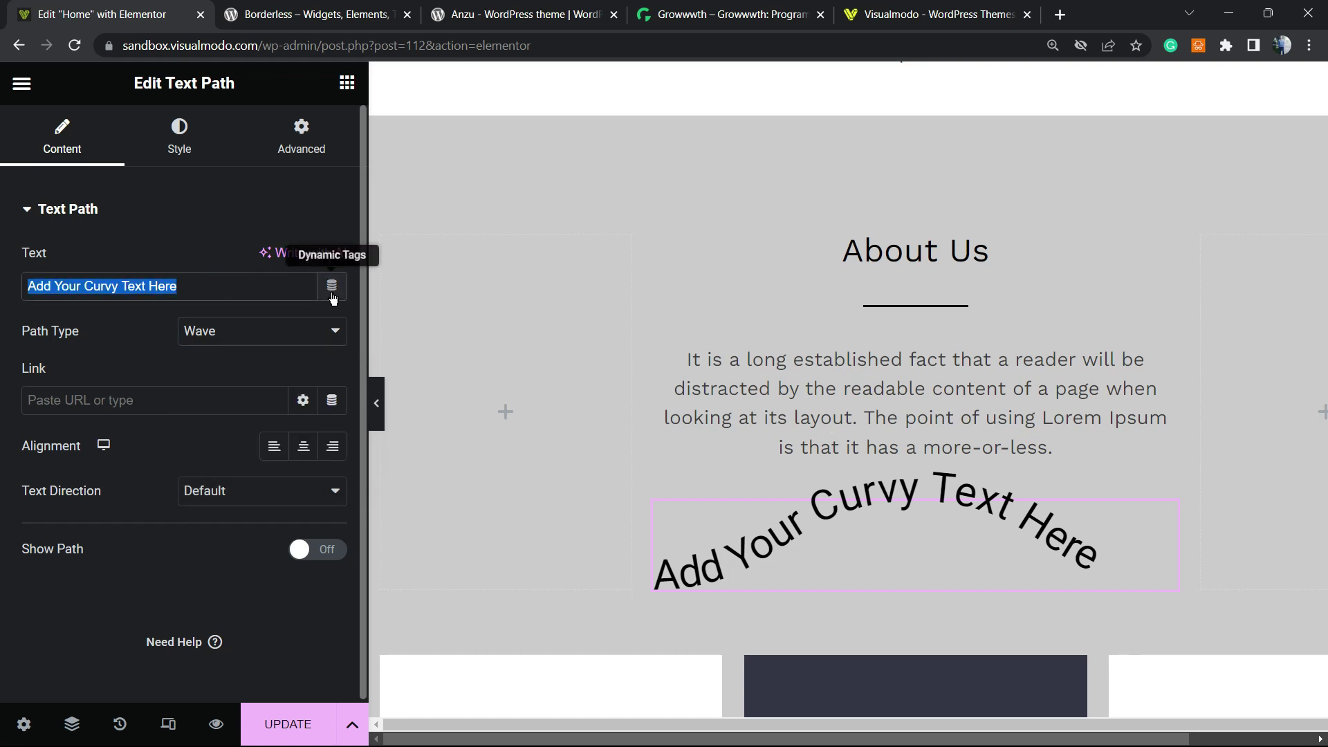
left_click(264, 336)
left_click(281, 364)
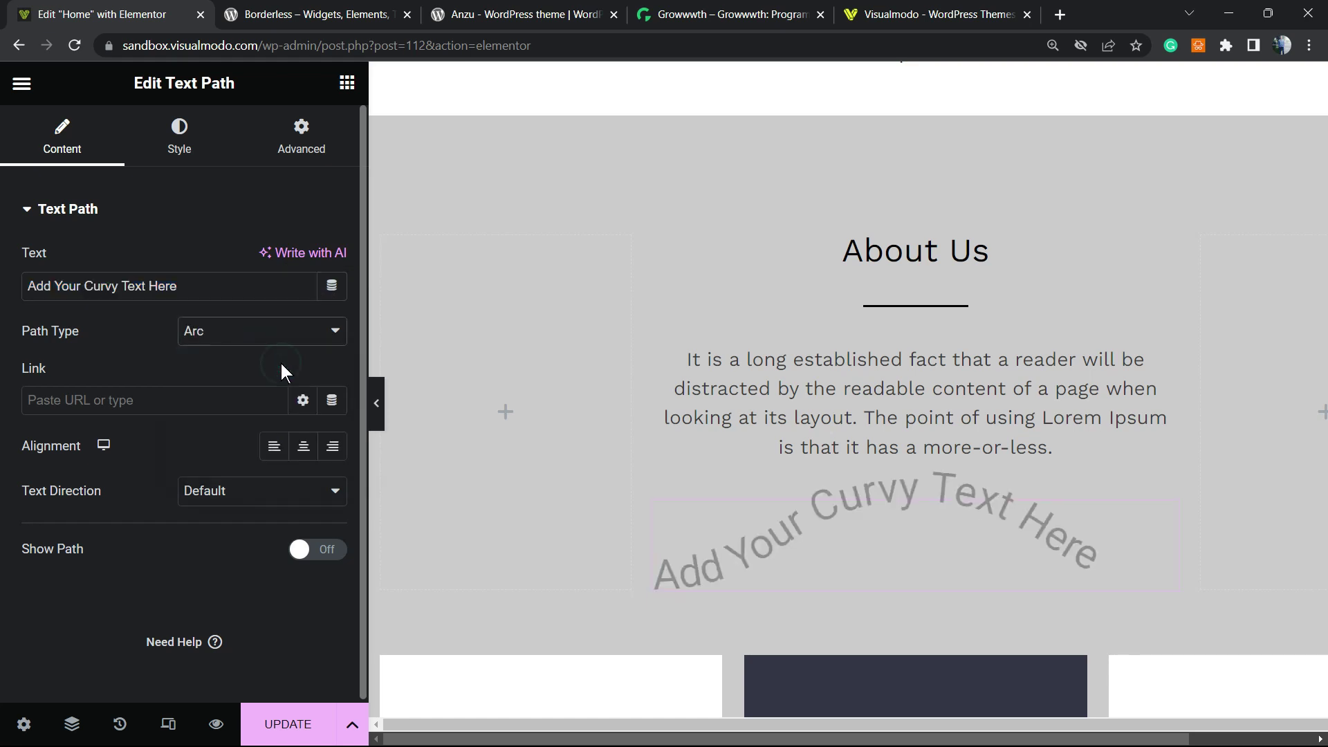
Try the Circle and Line path types, then settle on Wave.
left_click(267, 334)
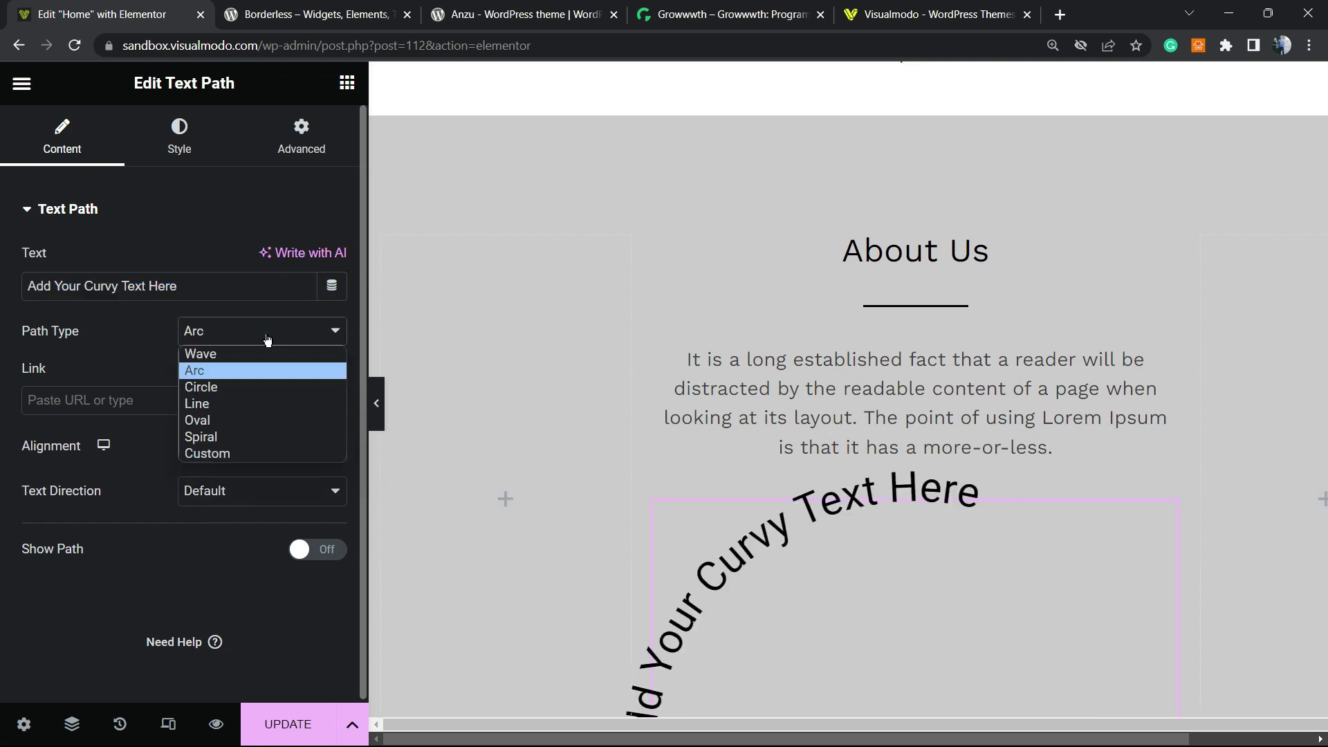
scroll(564, 485, "down", 6)
scroll(623, 457, "up", 4)
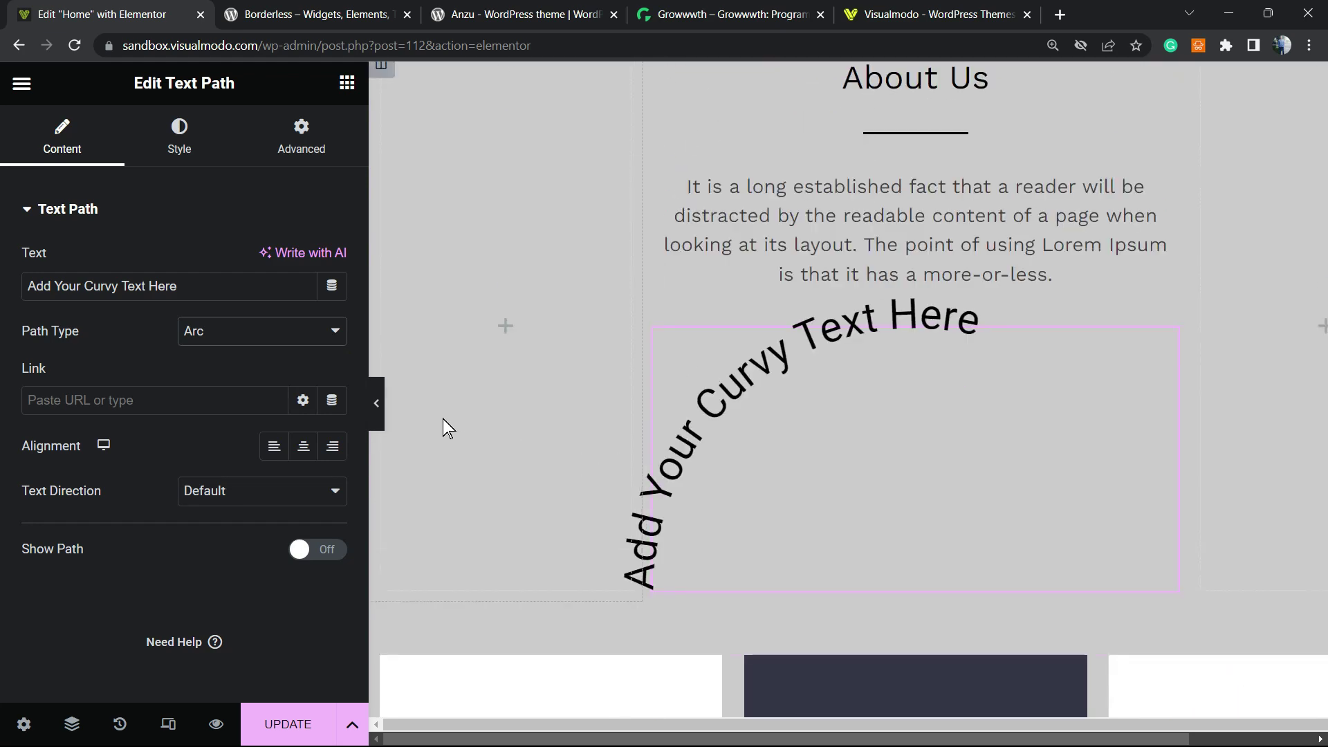
left_click(244, 335)
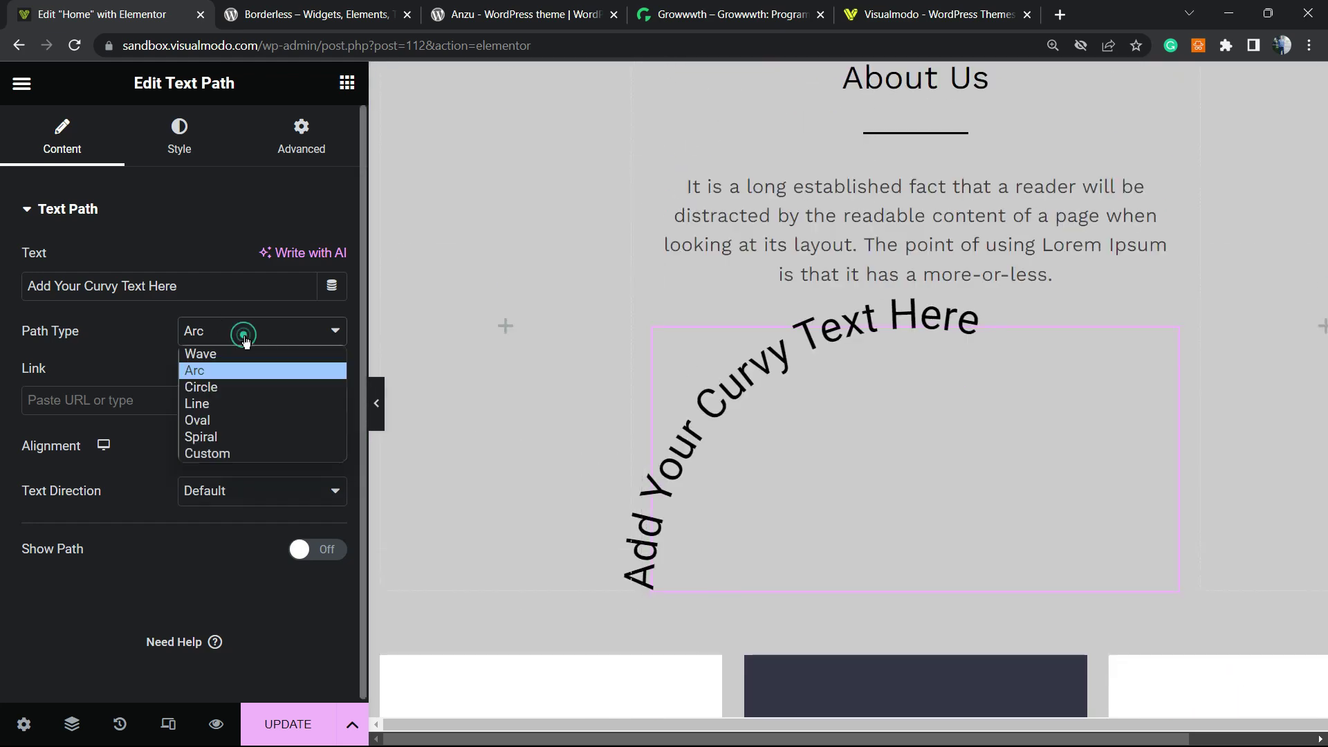
left_click(265, 385)
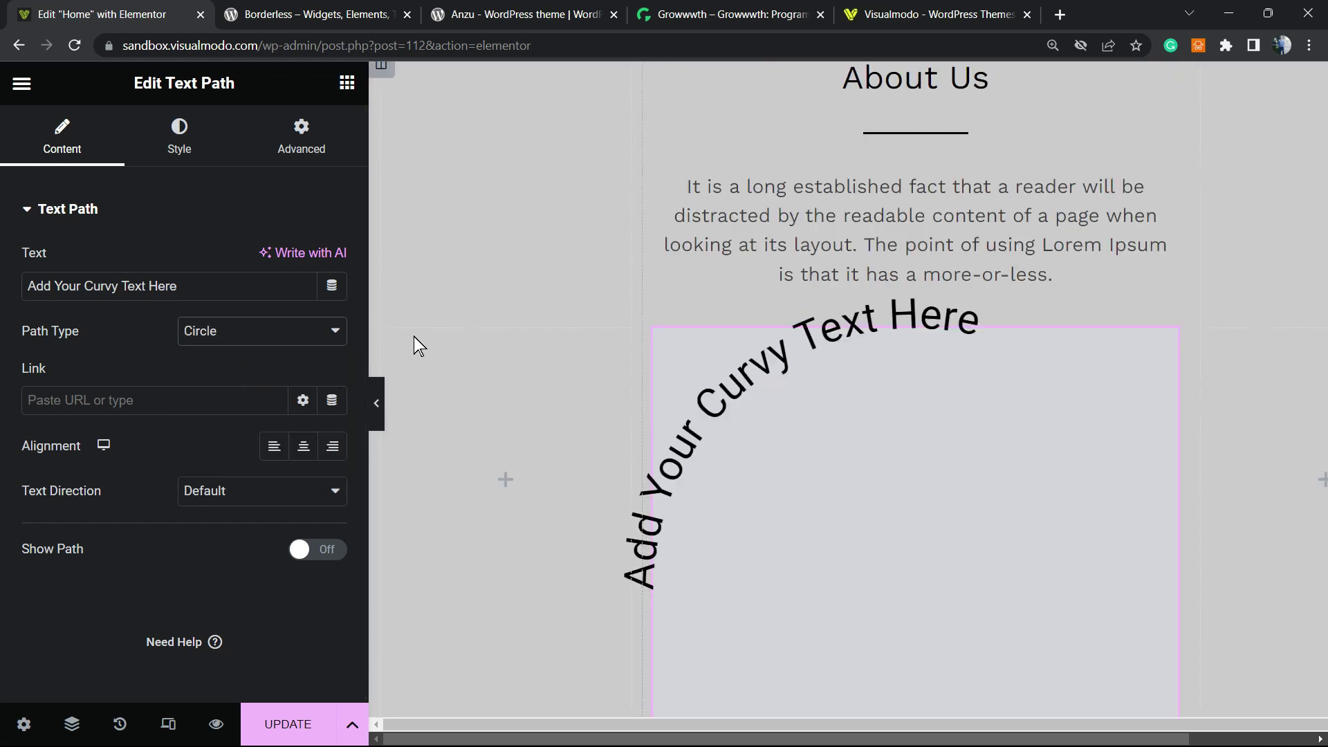
scroll(576, 370, "down", 5)
scroll(576, 369, "up", 5)
left_click(270, 338)
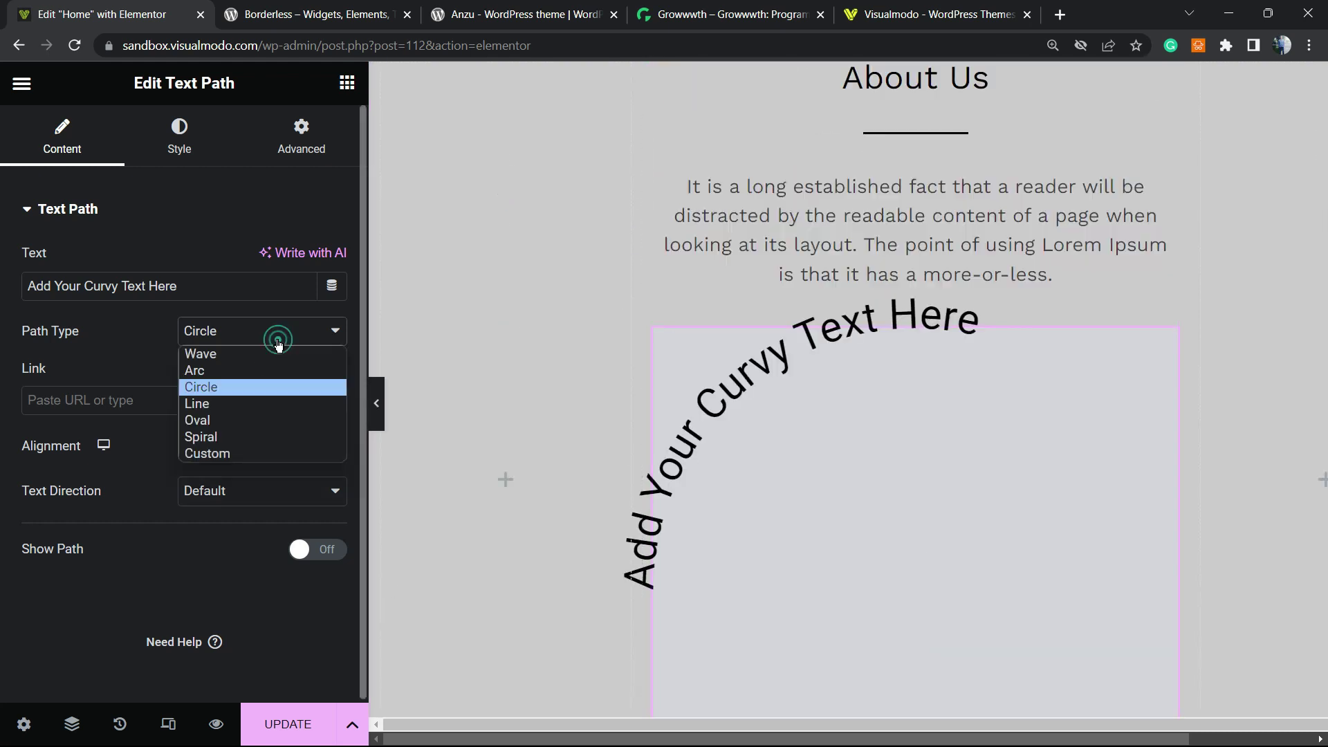
left_click(272, 402)
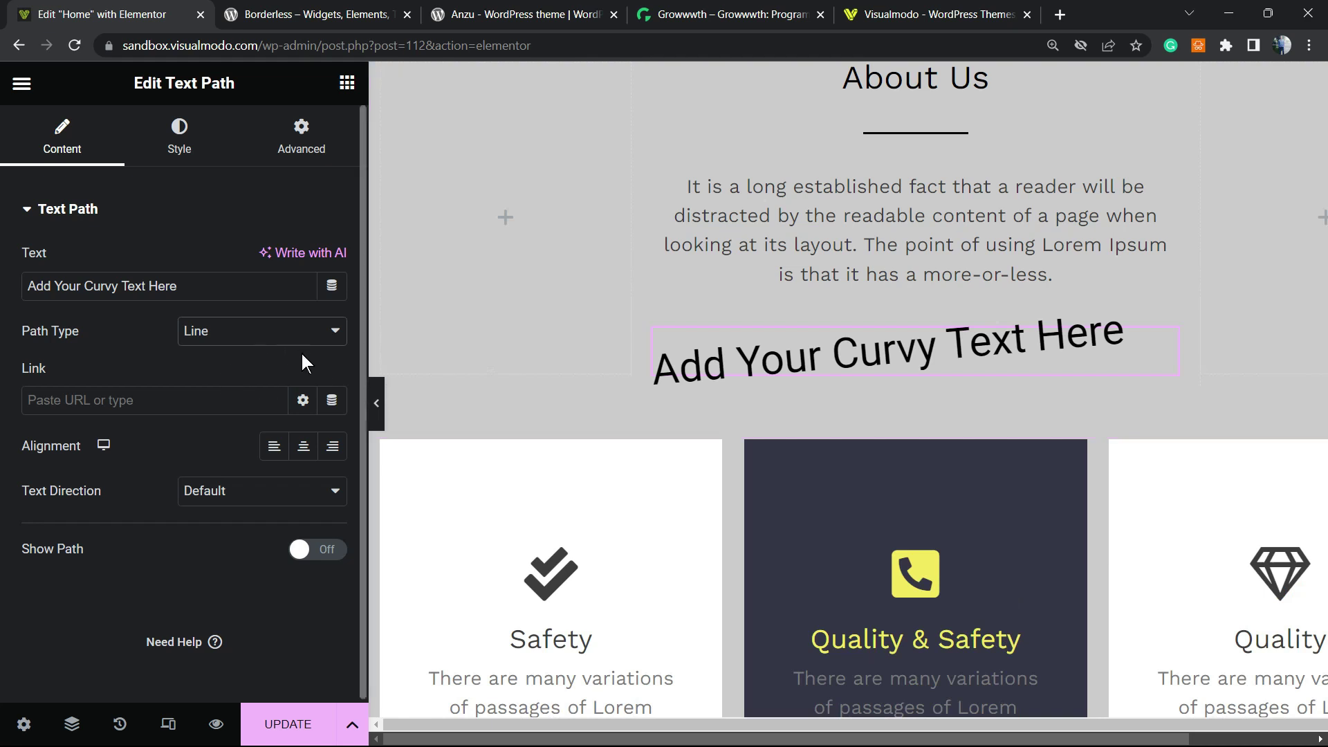
left_click(269, 334)
left_click(280, 350)
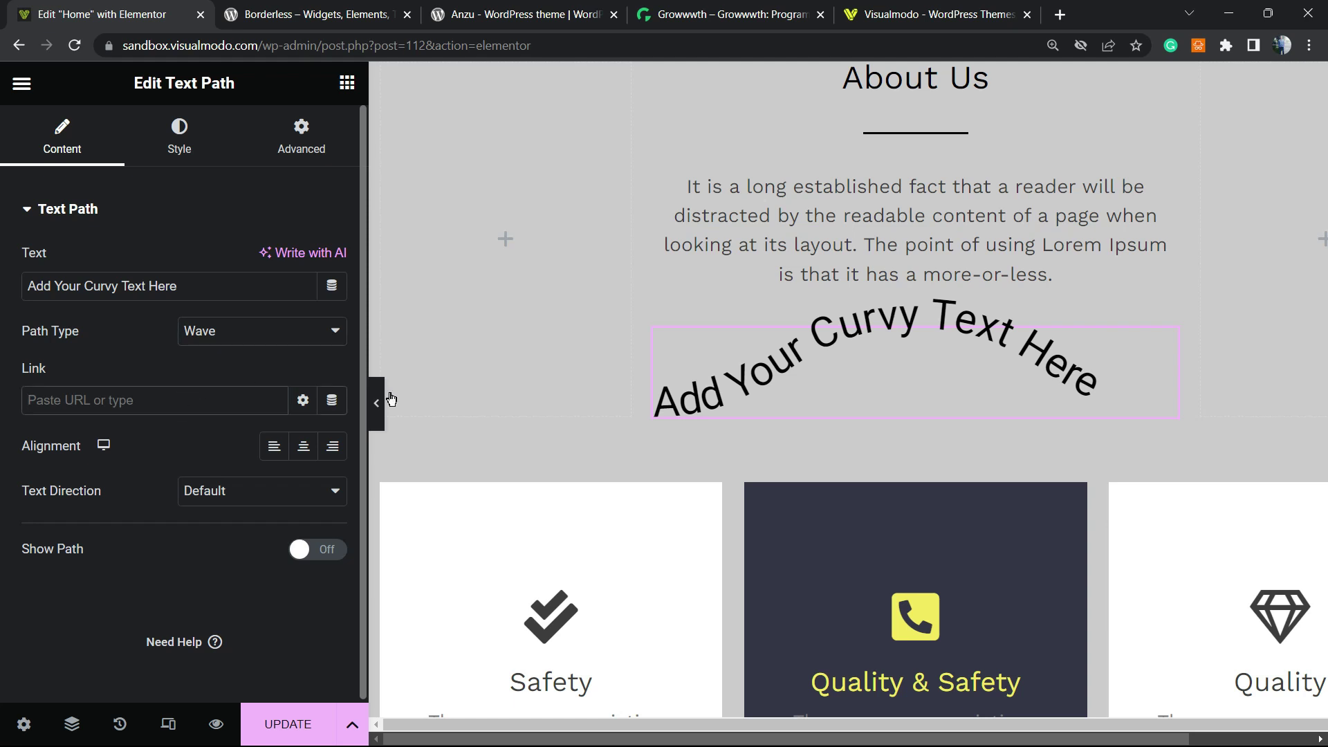
Try RTL and LTR text direction, restore Default, and turn Show Path on.
left_click(300, 495)
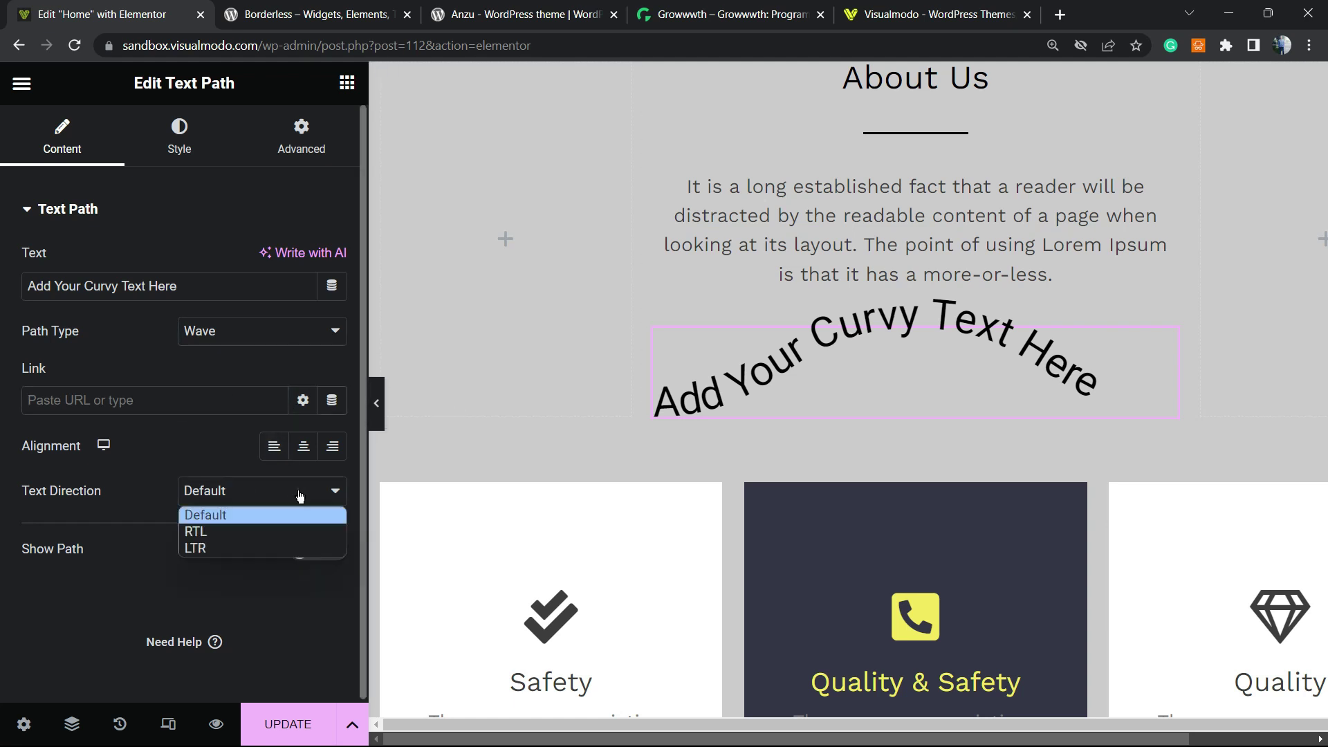
left_click(287, 528)
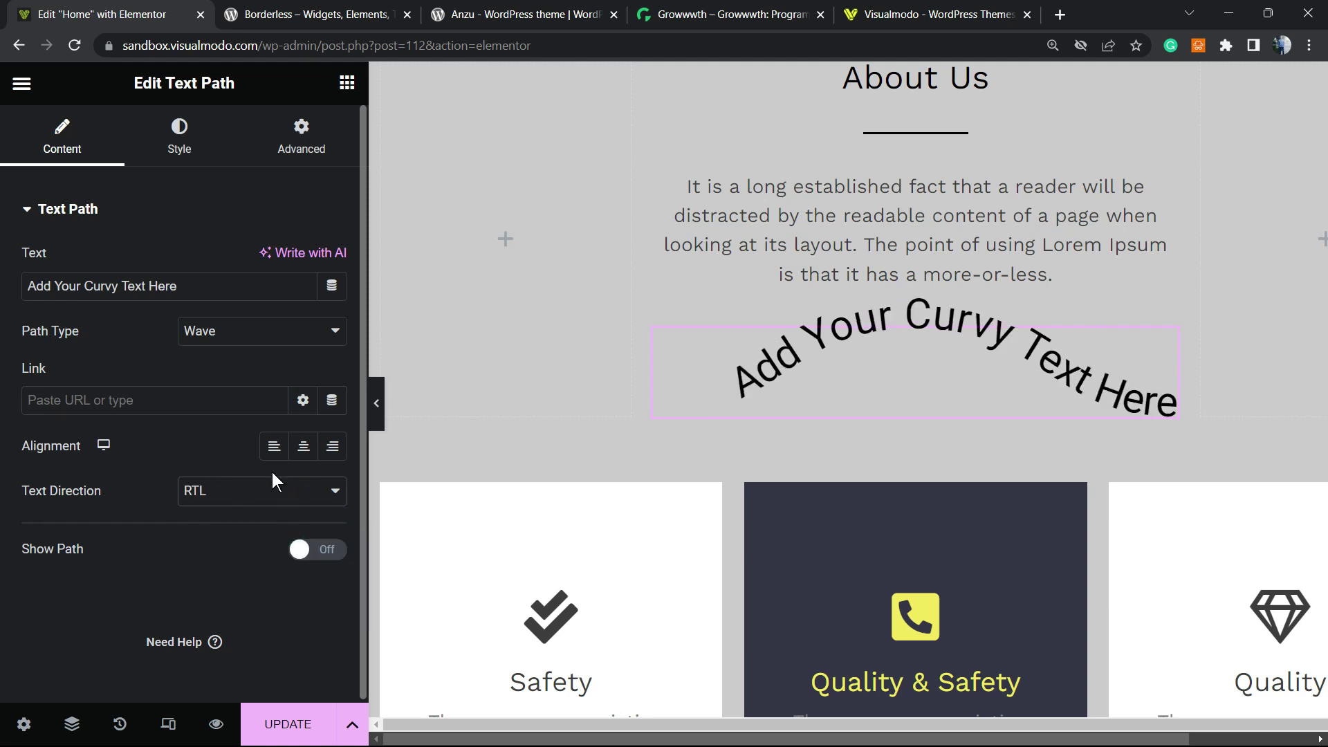
left_click(259, 484)
left_click(274, 538)
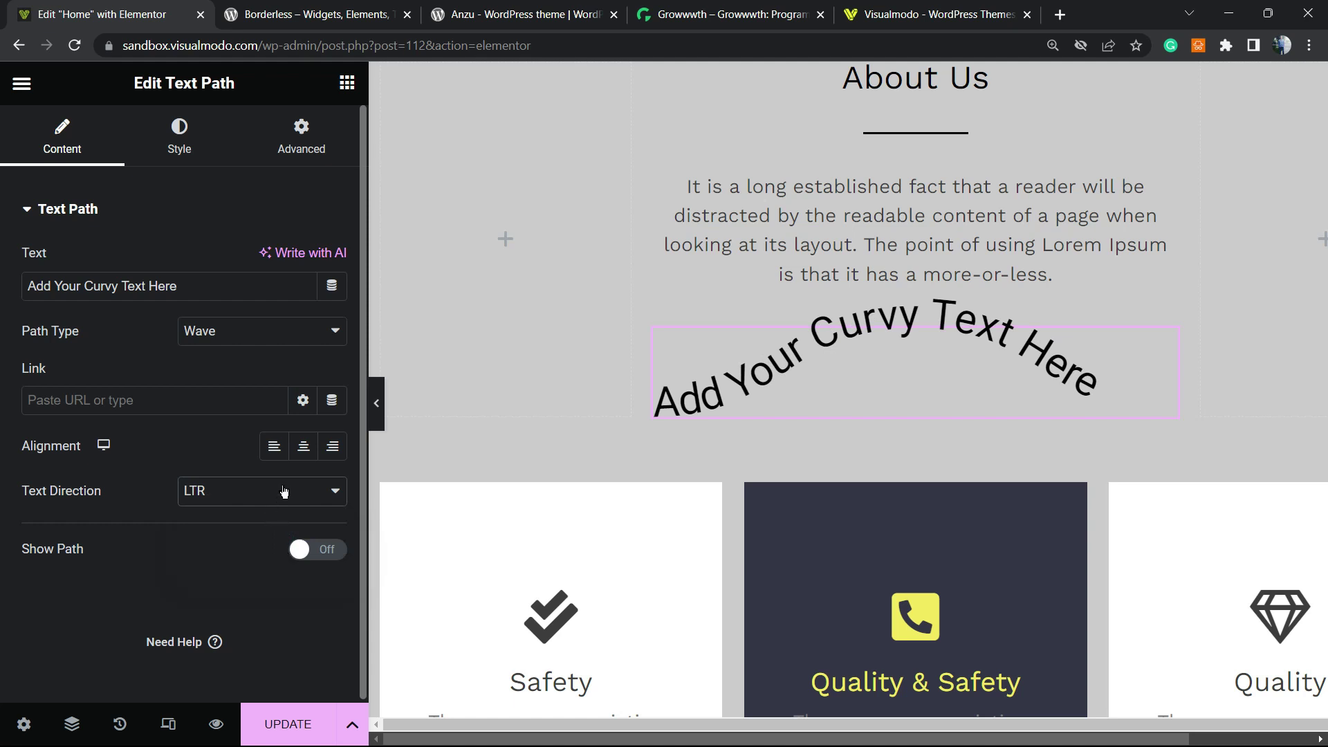
left_click(284, 491)
left_click(272, 513)
left_click(303, 550)
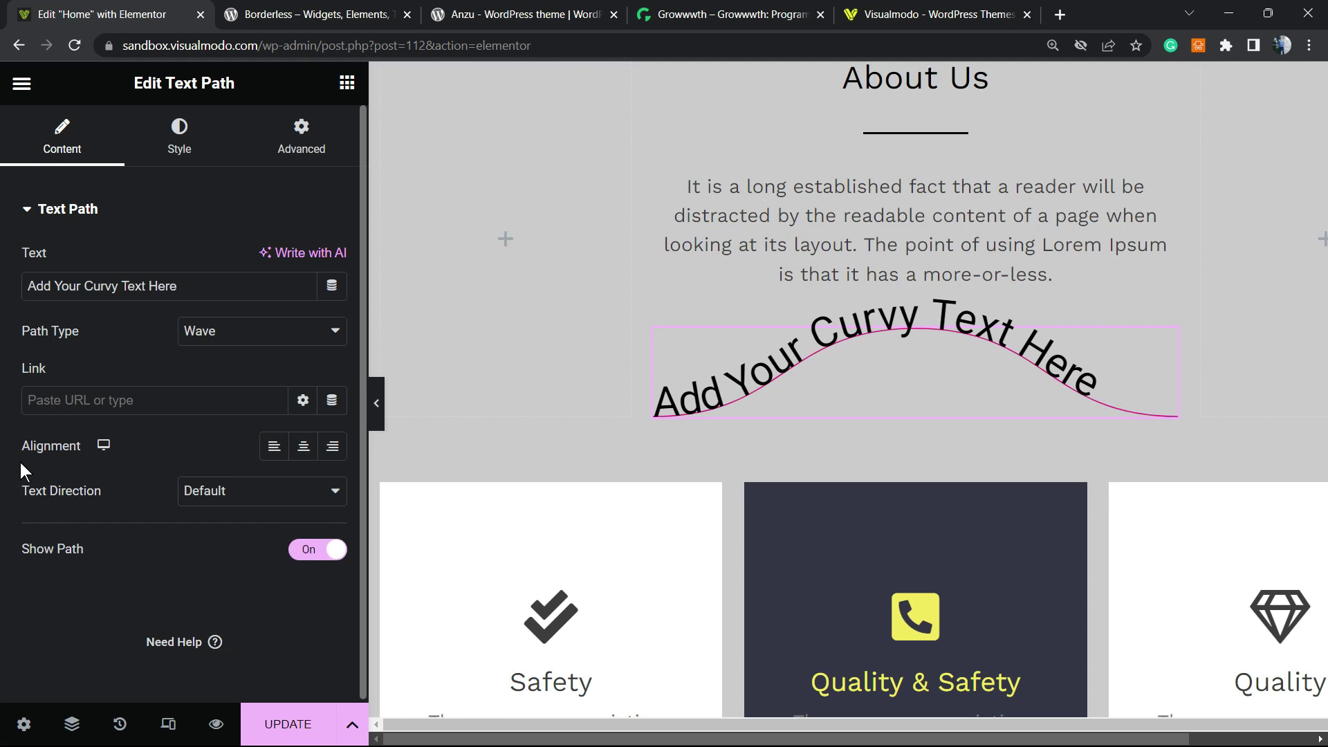
left_click(186, 138)
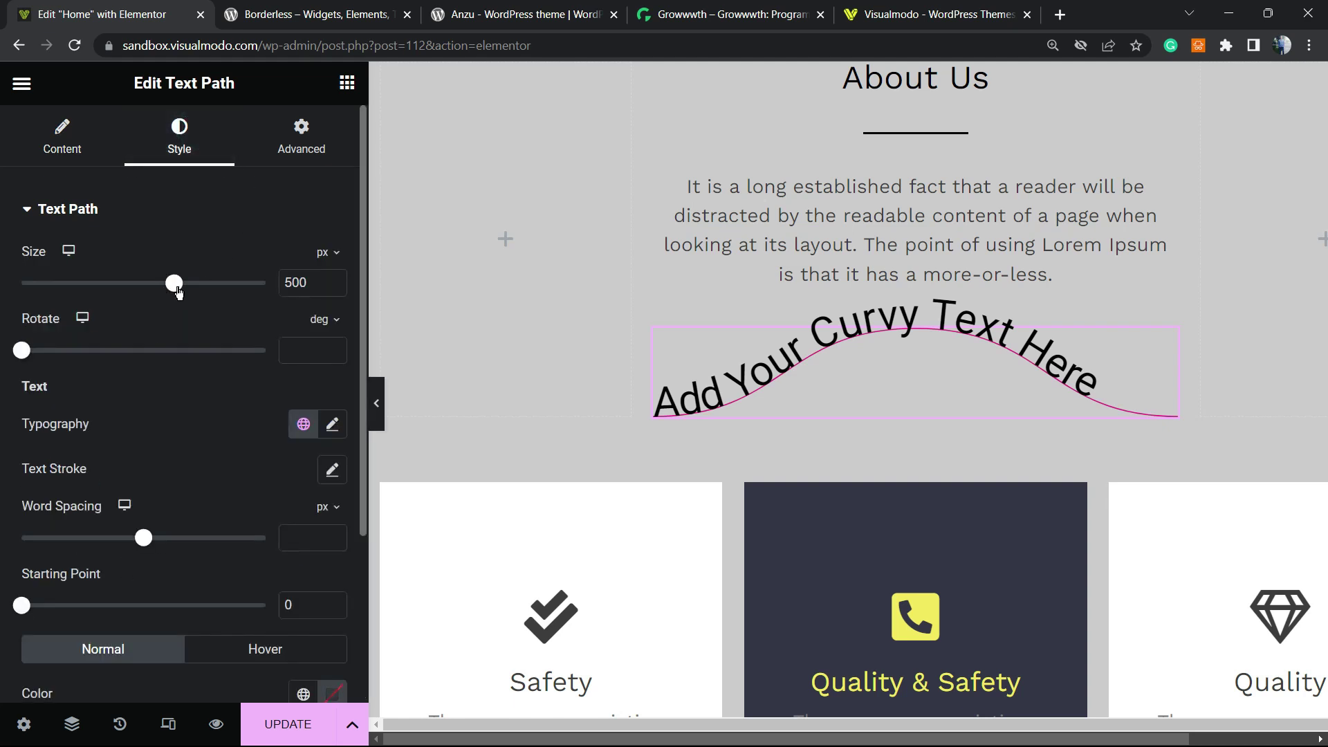
Test the path Size and Rotate sliders, keeping 500 px and 0°, and open Typography.
left_click_drag(178, 290, 429, 285)
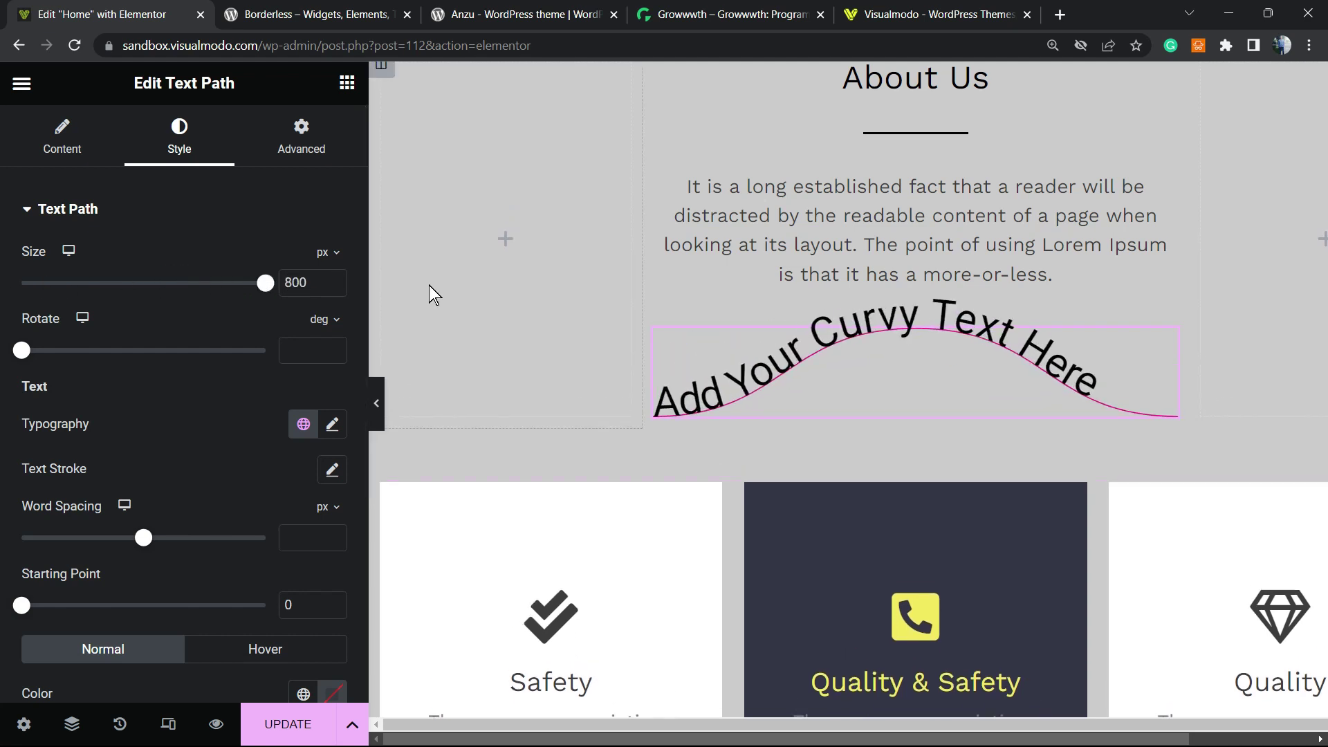
left_click_drag(217, 306, 186, 304)
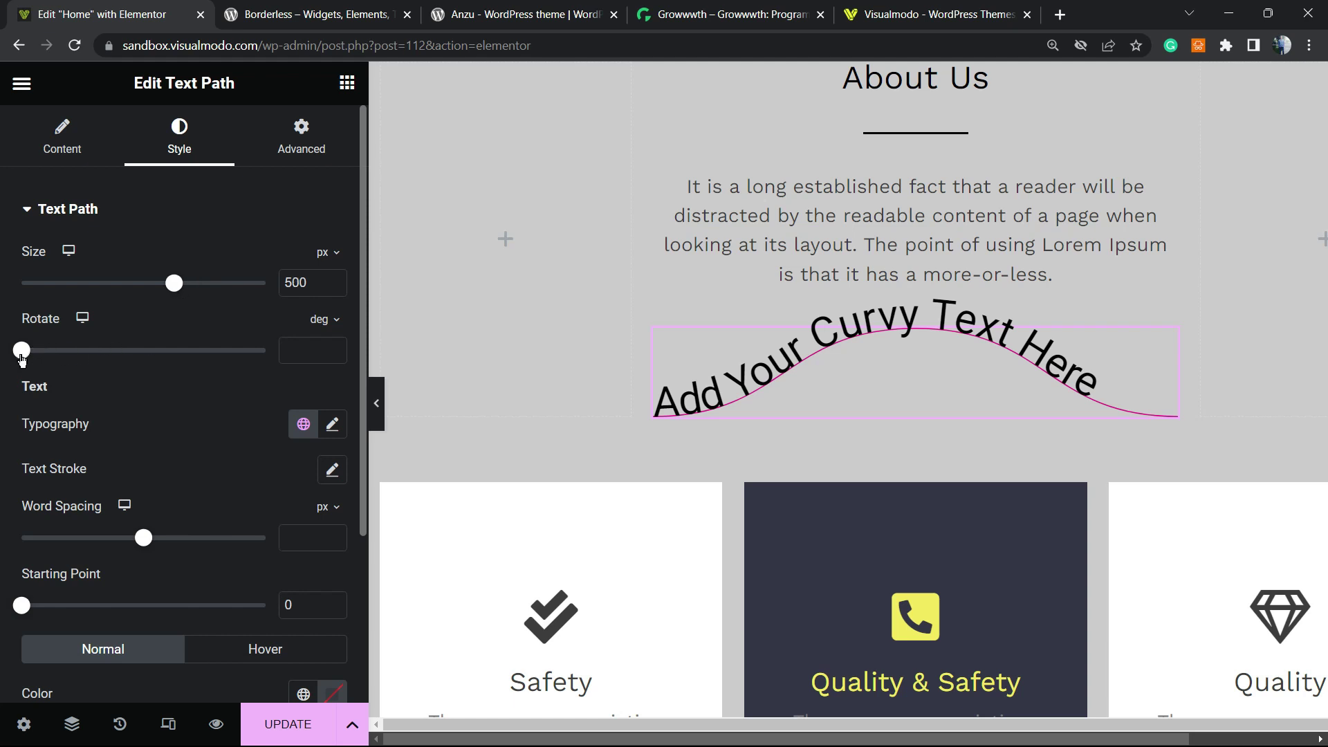
mouse_move(21, 351)
left_mouse_down()
mouse_move(307, 346)
mouse_move(22, 350)
left_mouse_up()
left_click(332, 424)
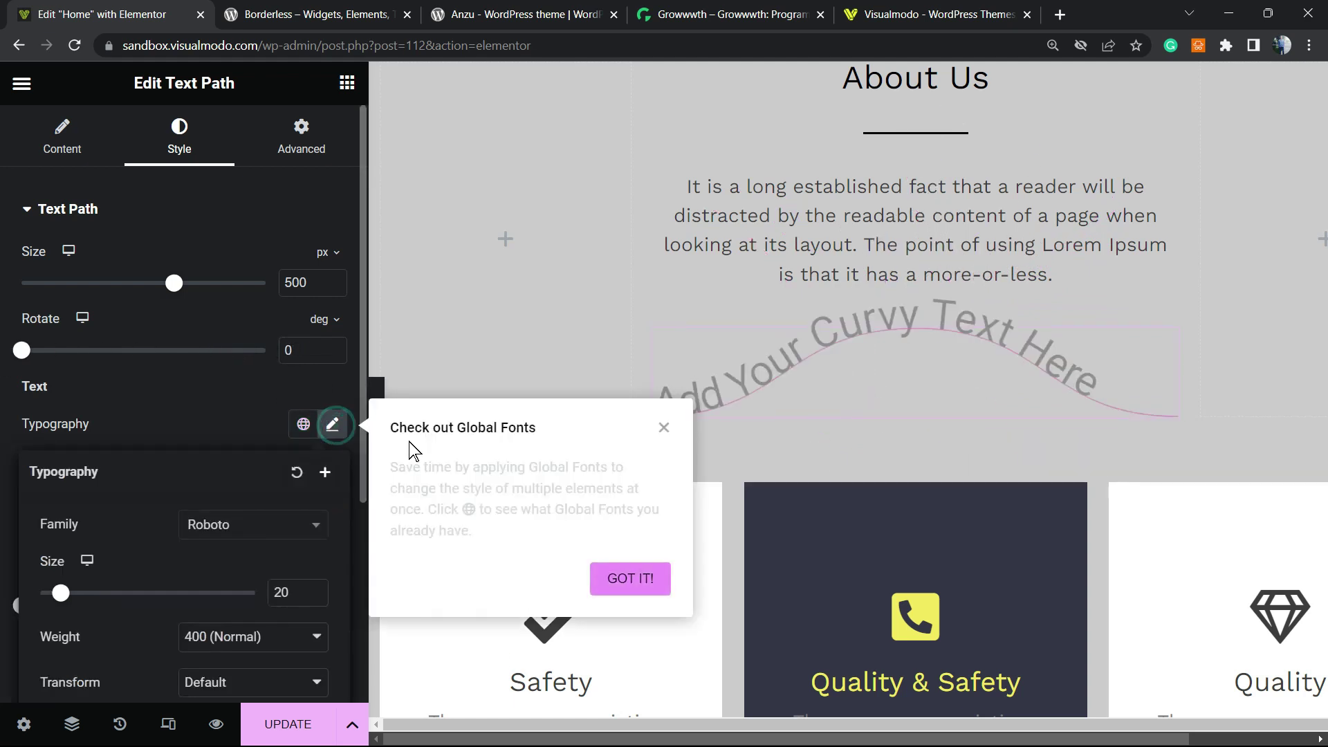
Tilt the curvy text path with the Rotate slider, settling at 64 degrees.
scroll(248, 462, "down", 4)
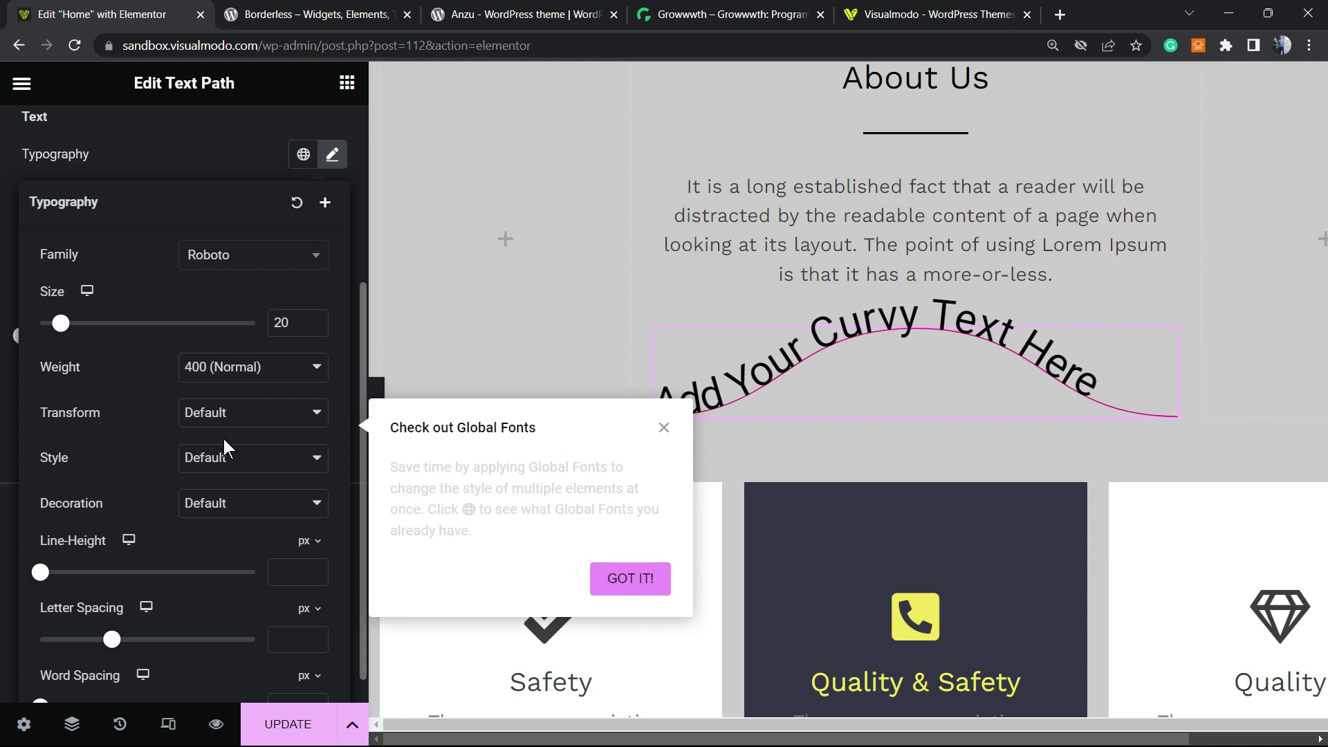
scroll(242, 469, "down", 1)
scroll(249, 470, "up", 5)
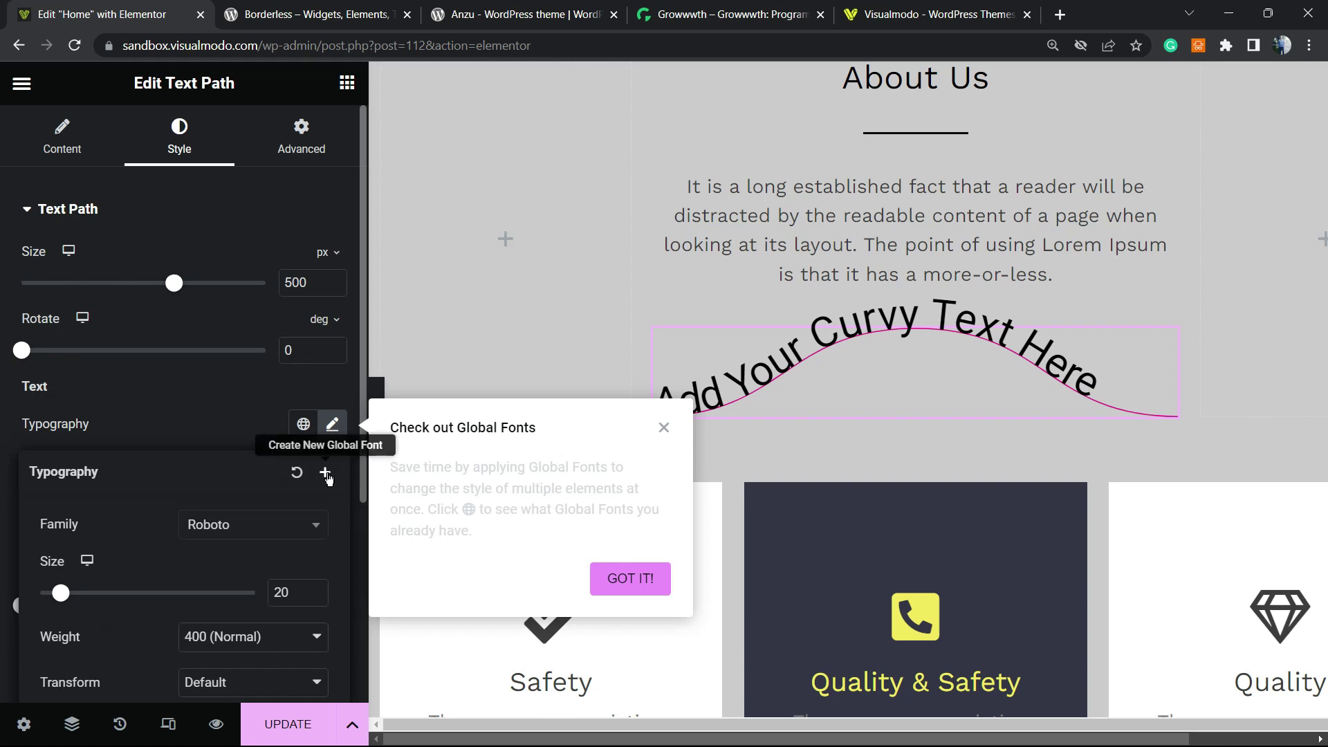
left_click_drag(21, 350, 247, 352)
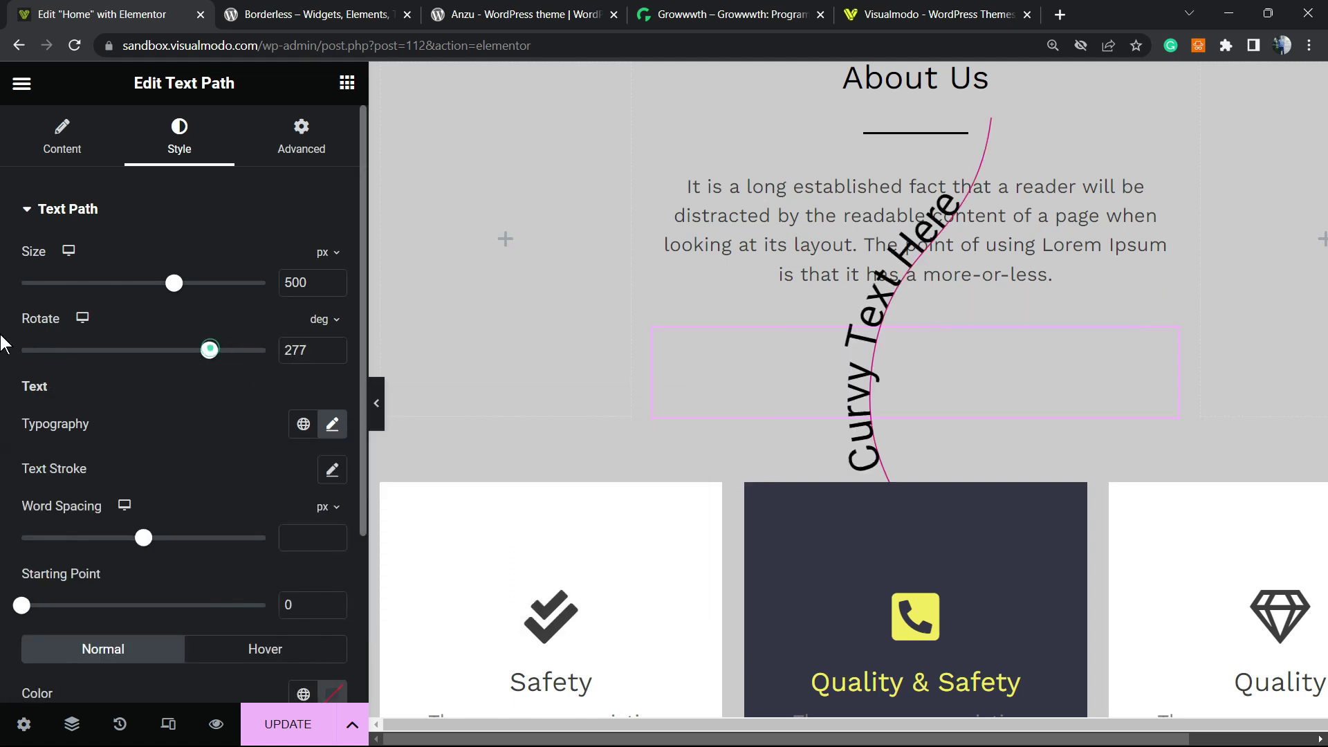
left_click_drag(209, 349, 8, 361)
Widen the curvy text's word spacing to 10 px and level rotation to 0.
scroll(204, 427, "down", 3)
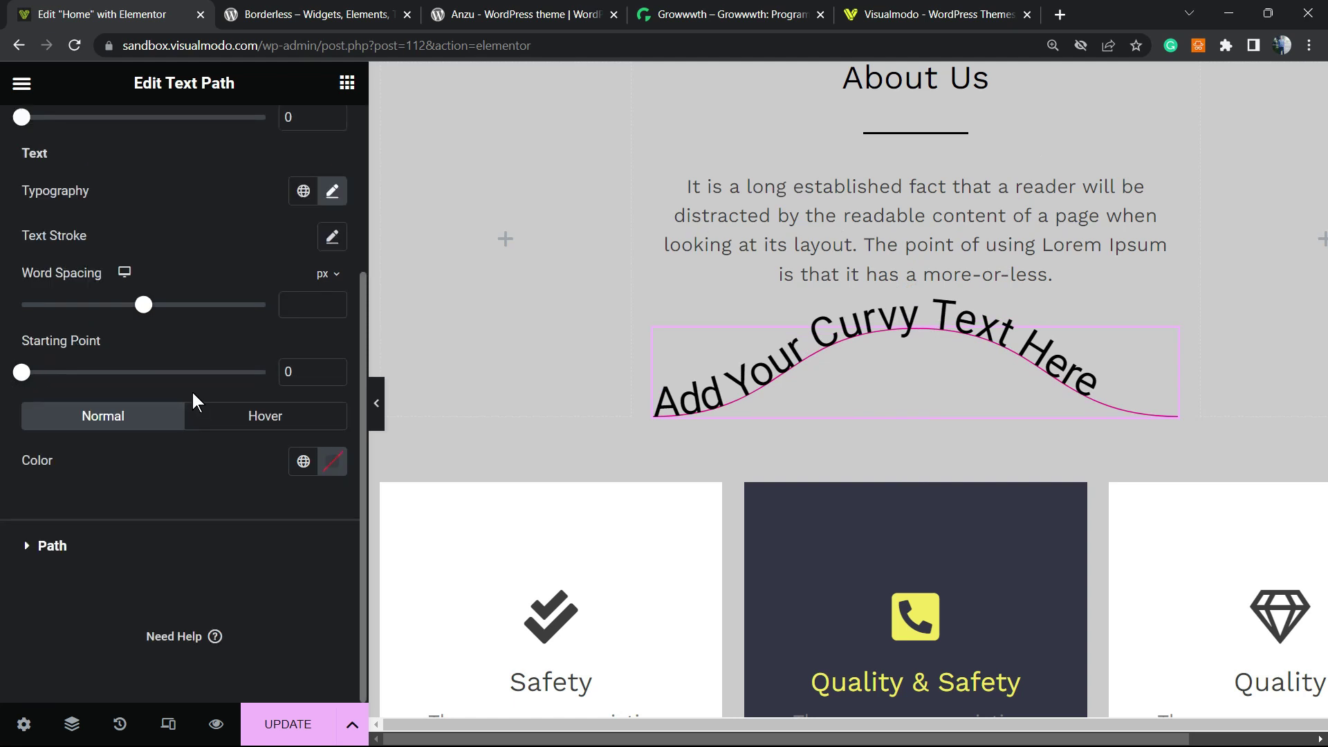
scroll(193, 390, "up", 3)
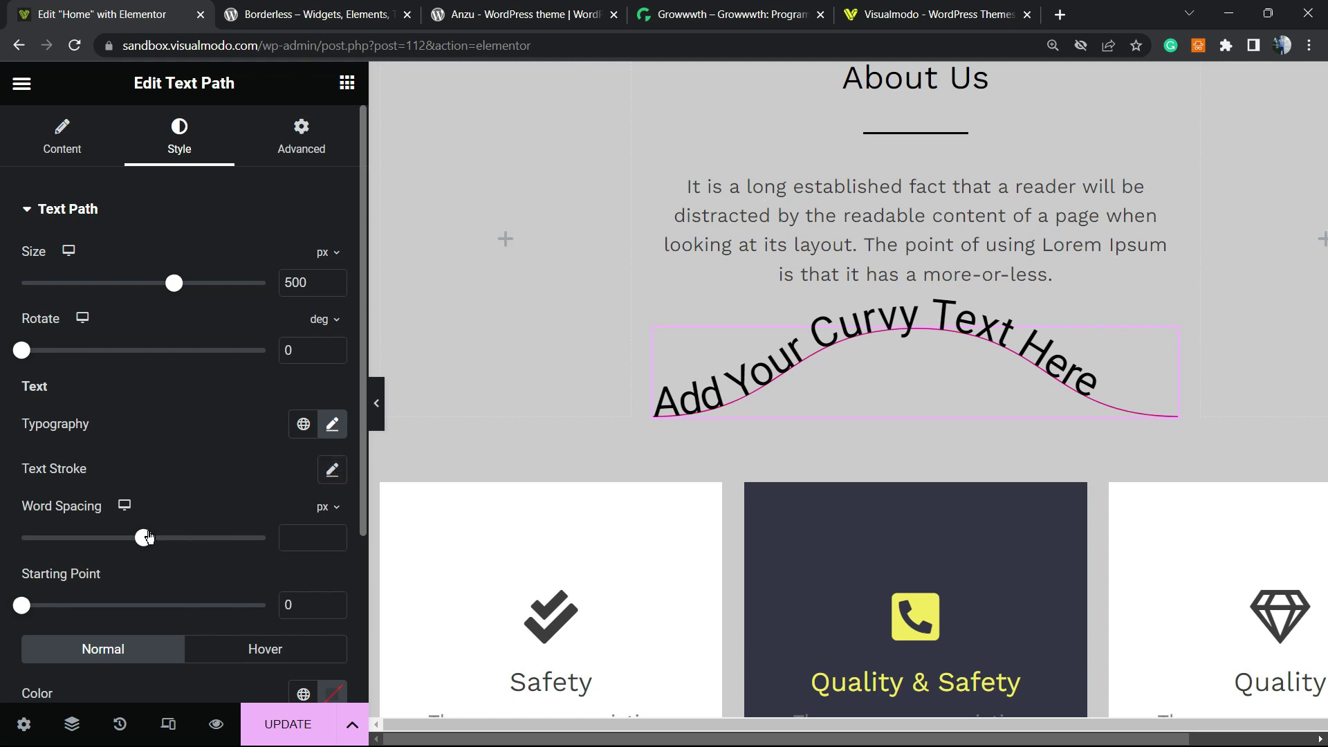
left_click_drag(147, 538, 211, 482)
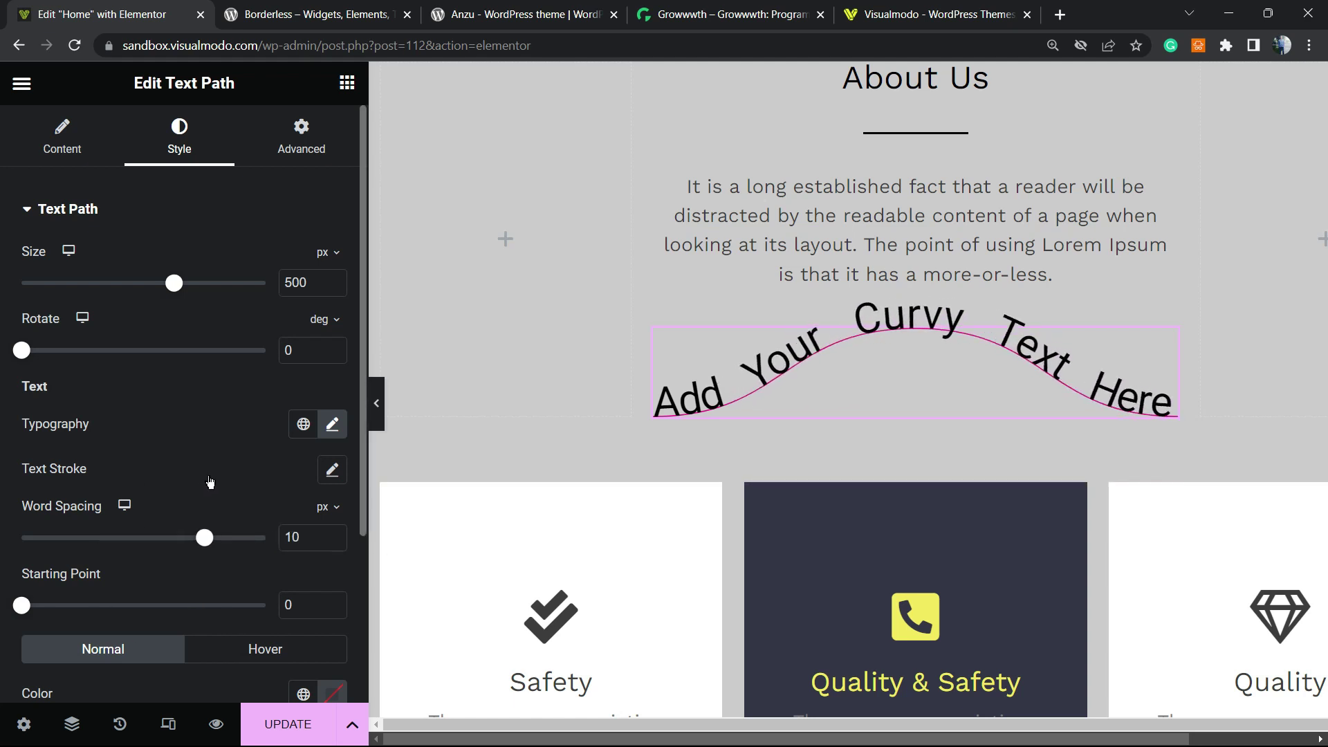
scroll(166, 449, "down", 3)
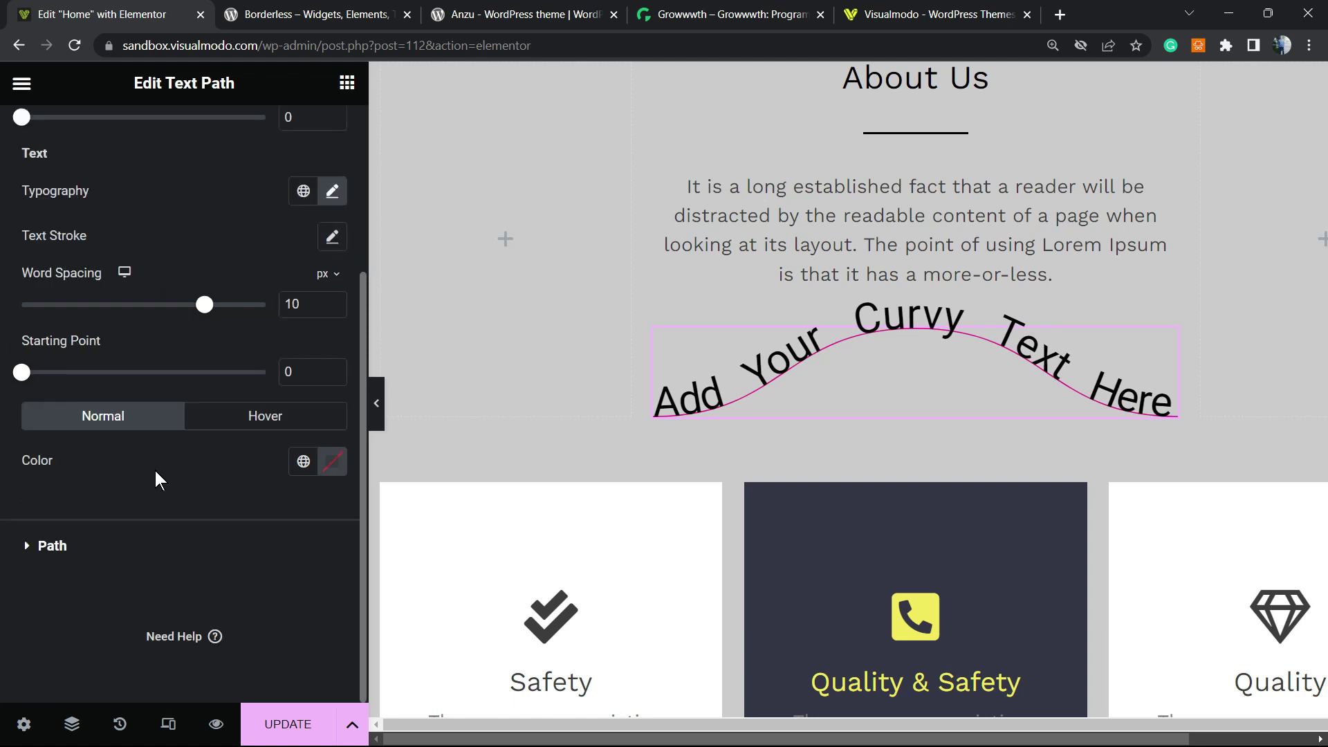
mouse_move(21, 371)
left_mouse_down()
mouse_move(224, 374)
mouse_move(21, 374)
left_mouse_up()
Set the text's Normal colour to a very dark red, #3B0404.
left_click(247, 419)
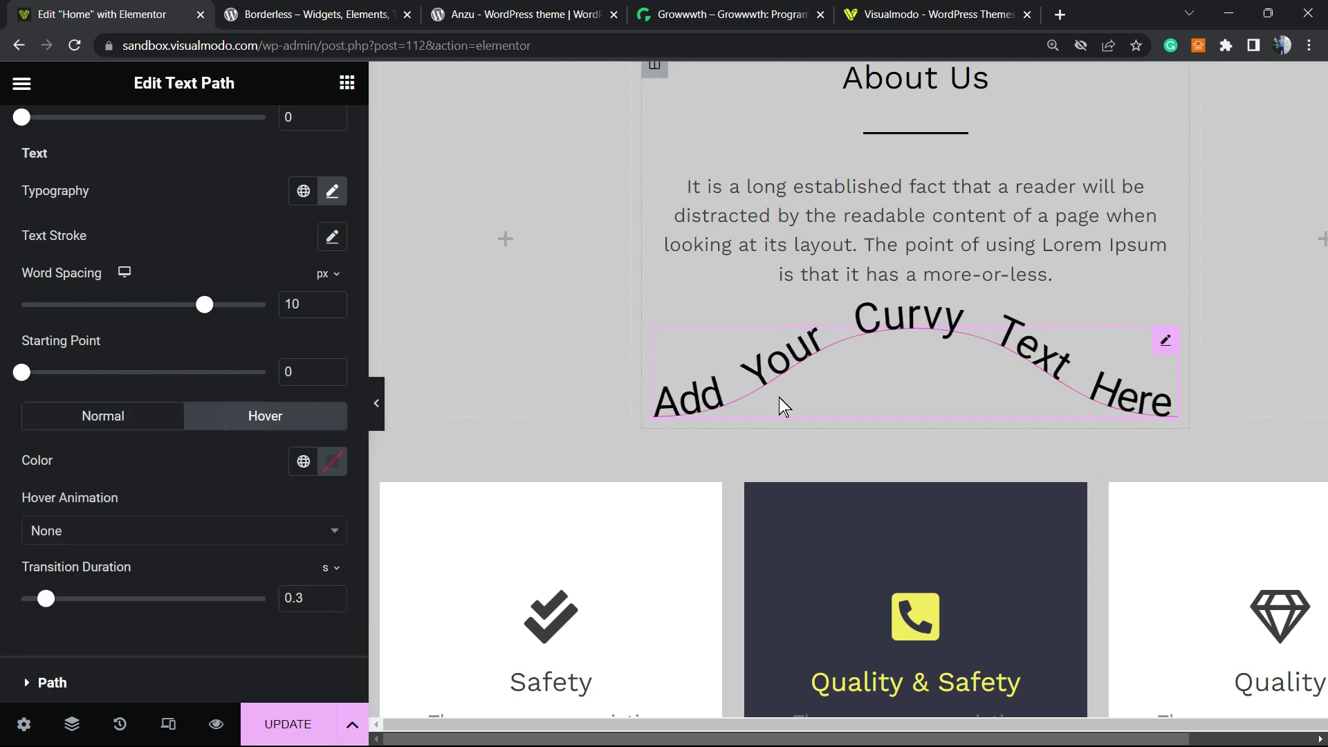
left_click(127, 410)
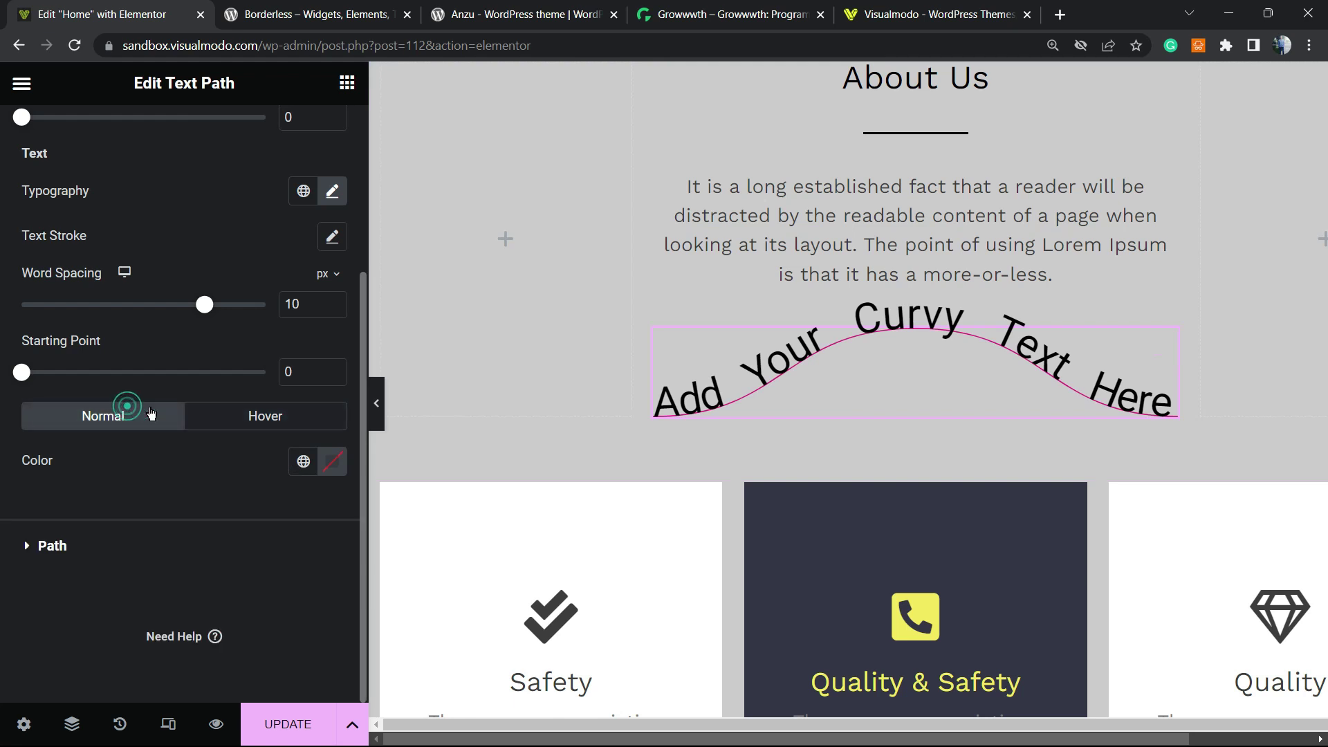
left_click(332, 462)
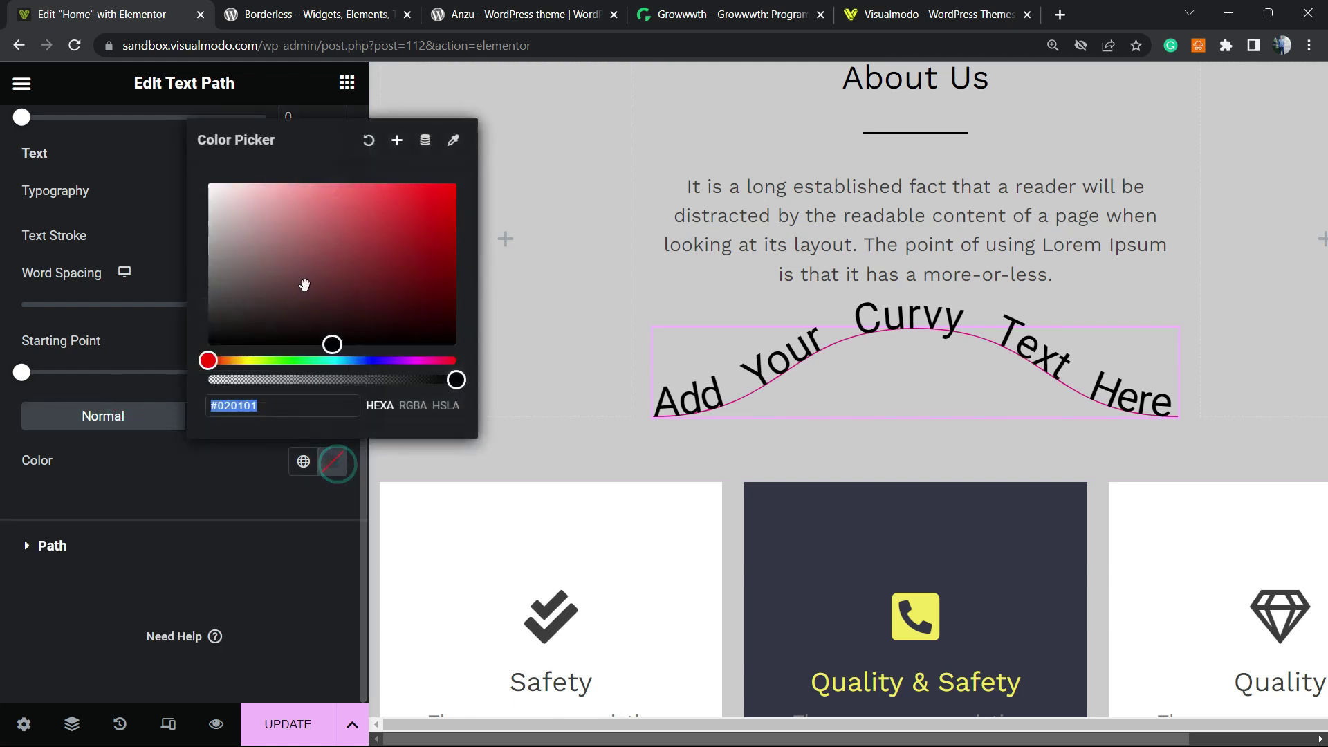
left_click_drag(304, 285, 448, 330)
left_click(139, 475)
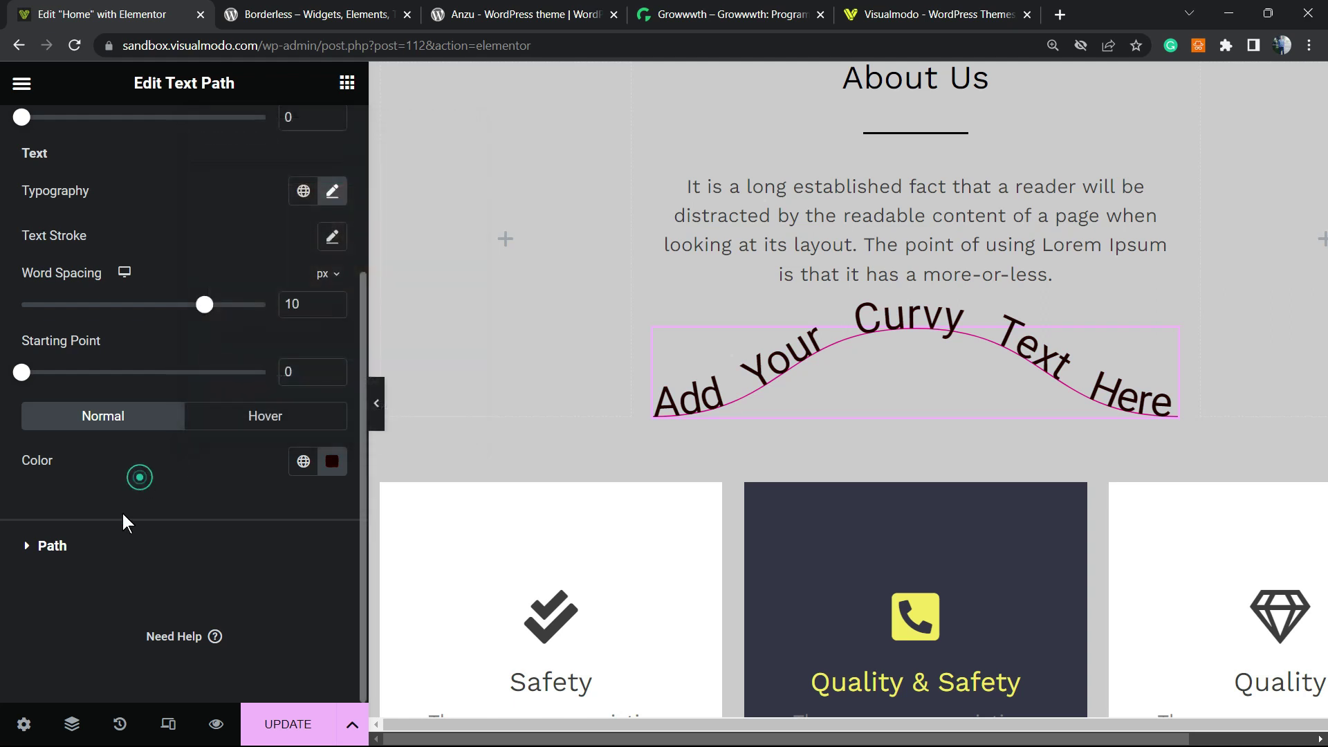
left_click(39, 544)
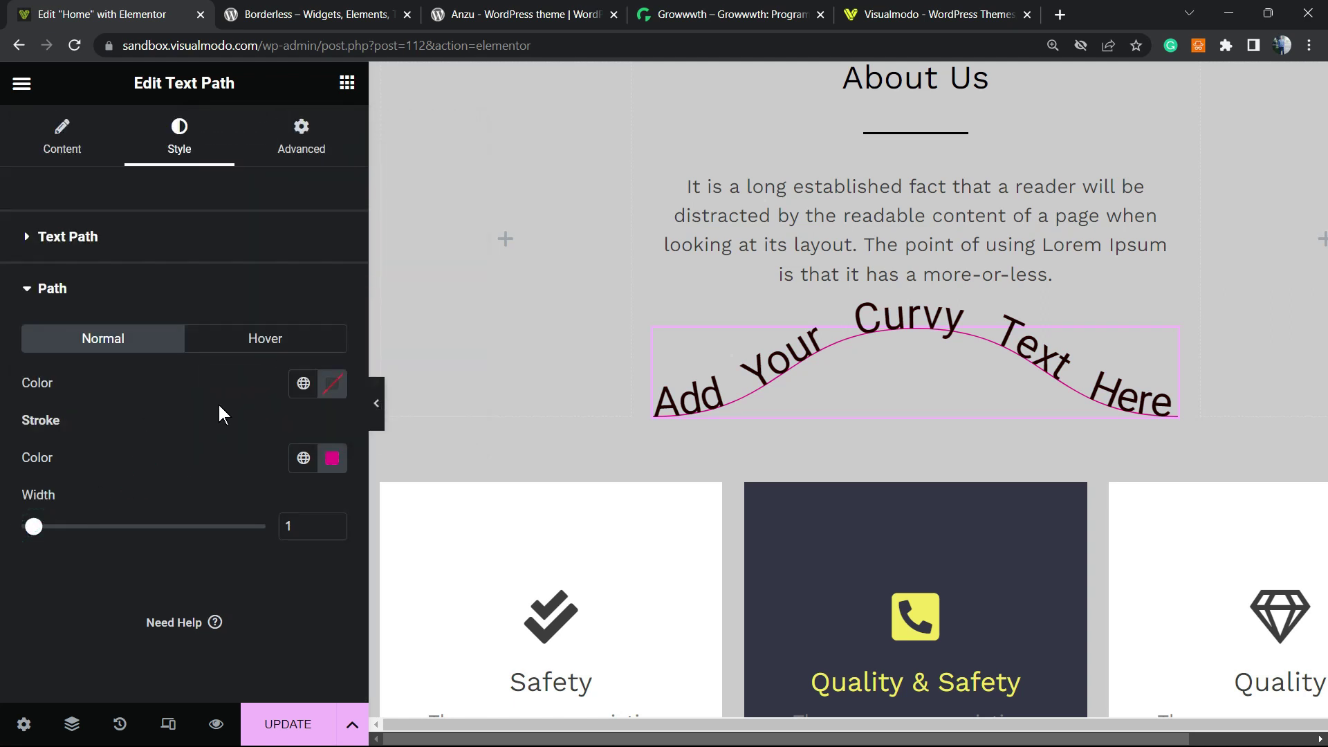
Widen the pink path stroke to 20, then check the Hover and Advanced settings.
left_click(45, 527)
left_click(171, 531)
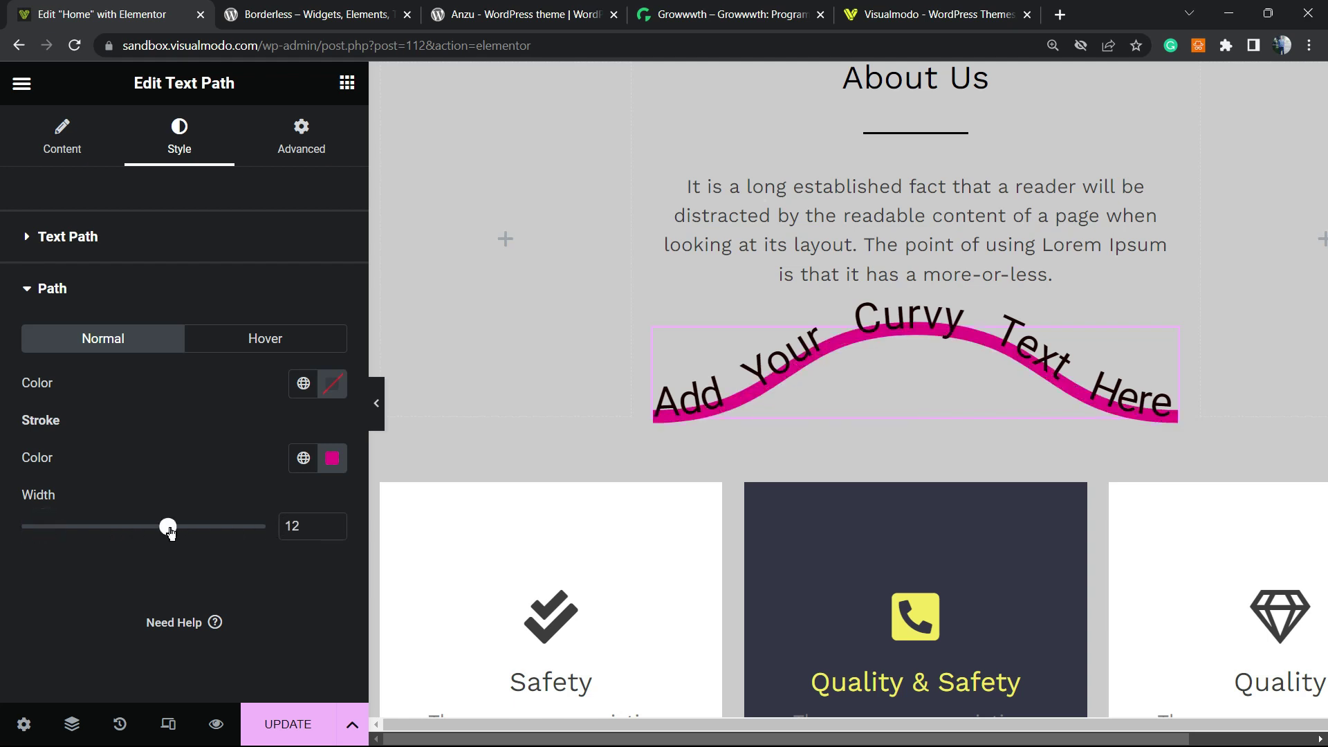
mouse_move(171, 531)
left_mouse_down()
mouse_move(193, 530)
mouse_move(106, 529)
mouse_move(351, 526)
left_mouse_up()
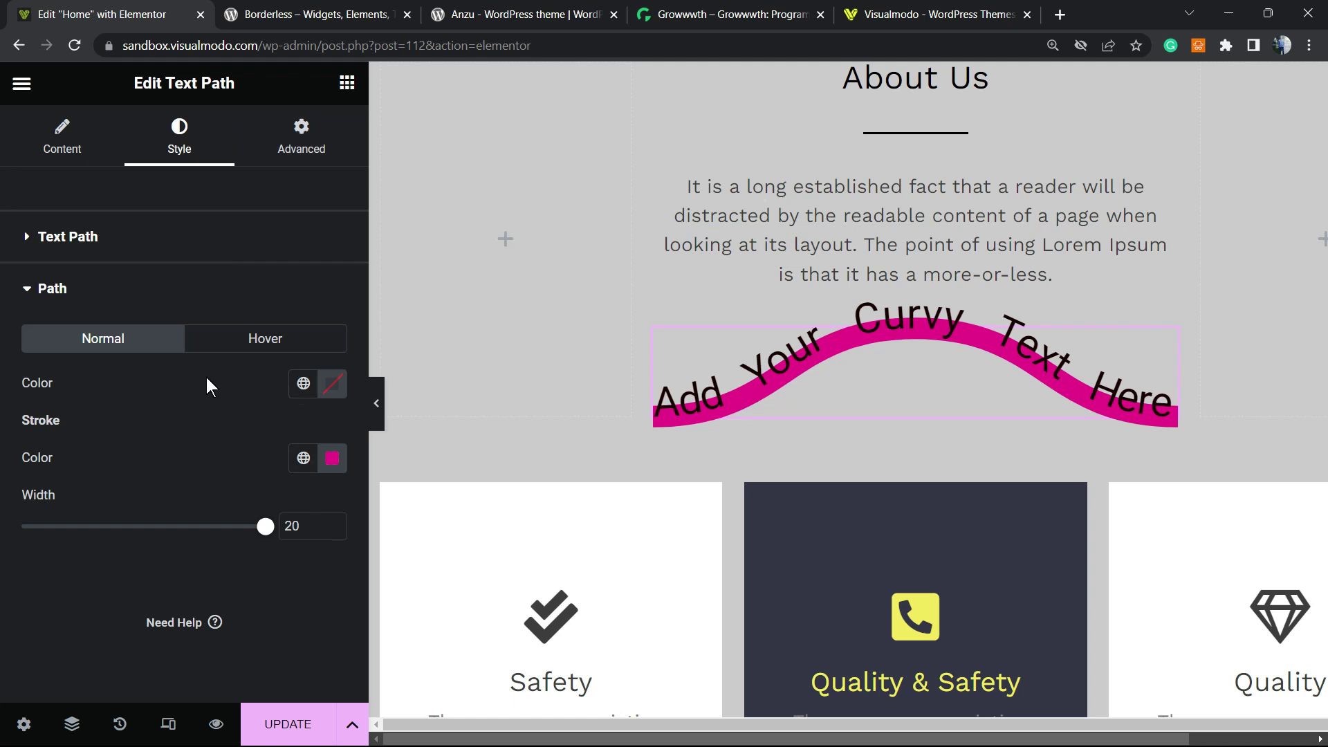
left_click(269, 339)
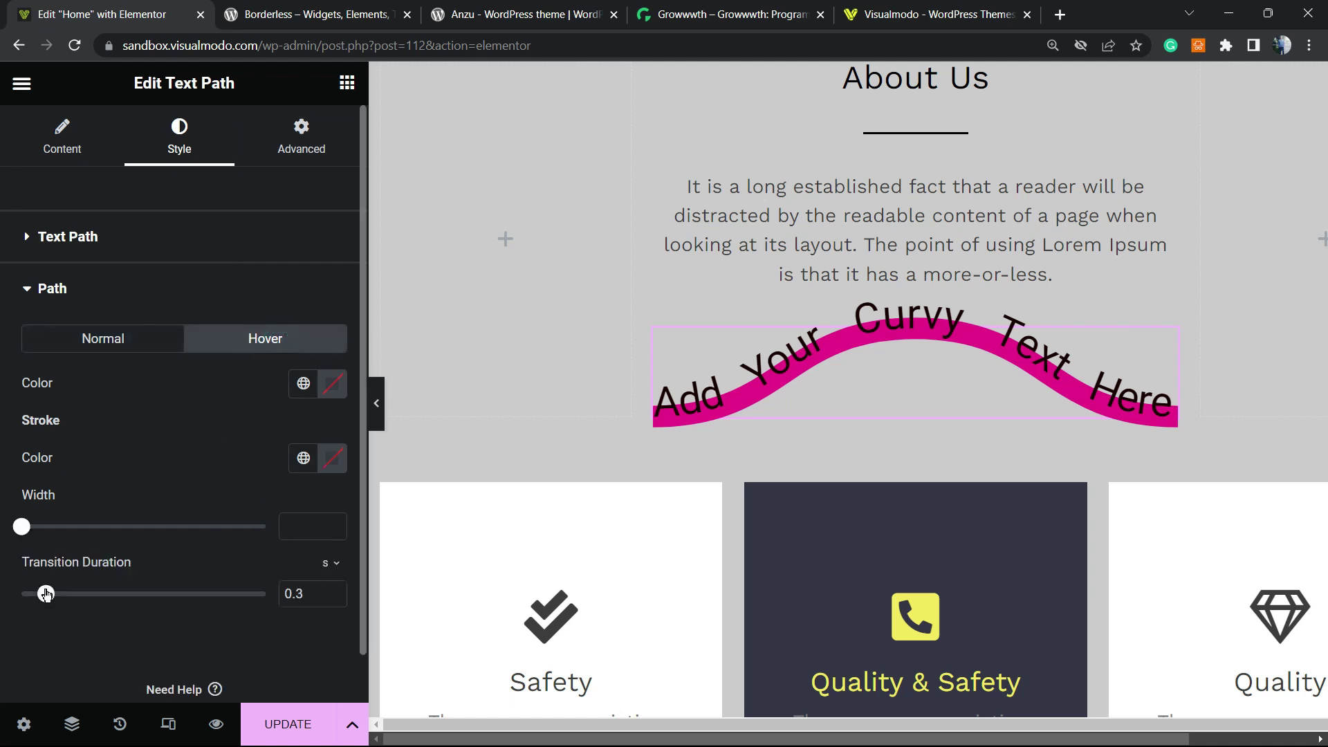
left_click(301, 139)
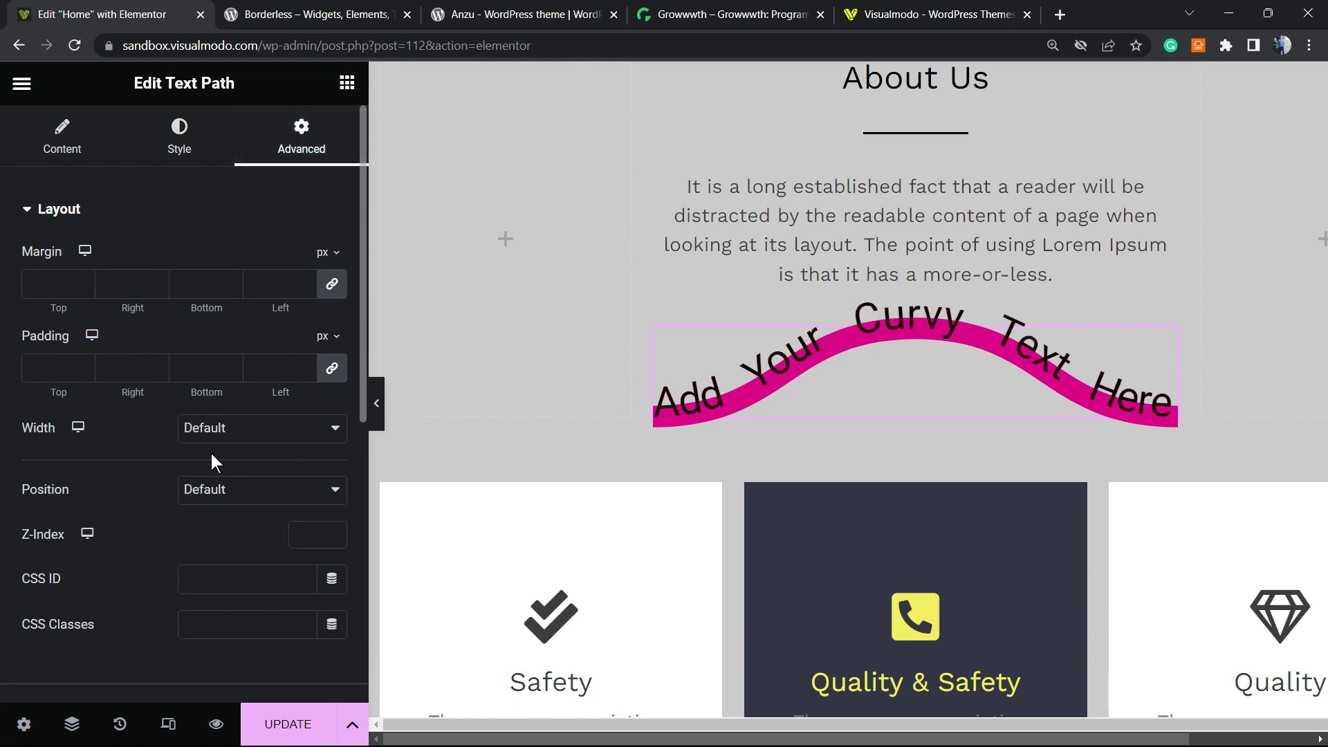
Return to the Text Path Content settings and save the home page with Update.
left_click(71, 145)
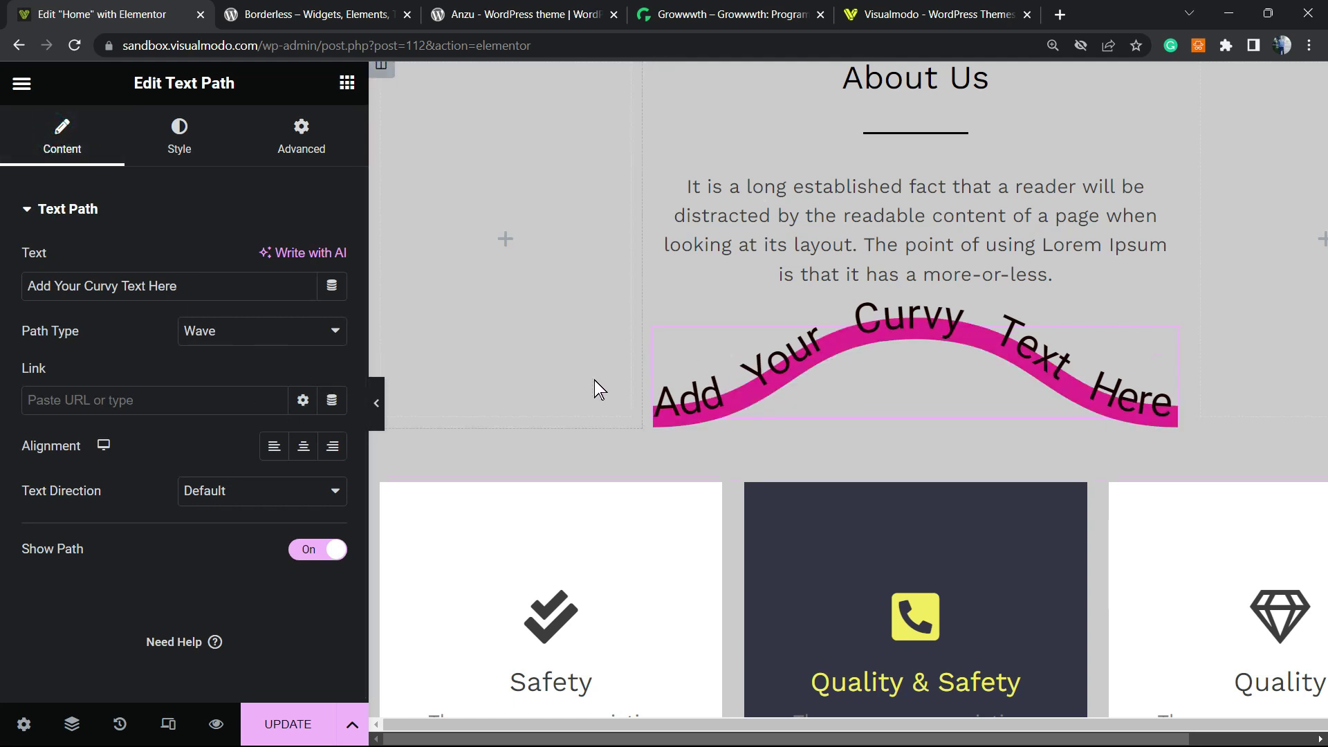
scroll(536, 376, "up", 2)
scroll(542, 376, "up", 1)
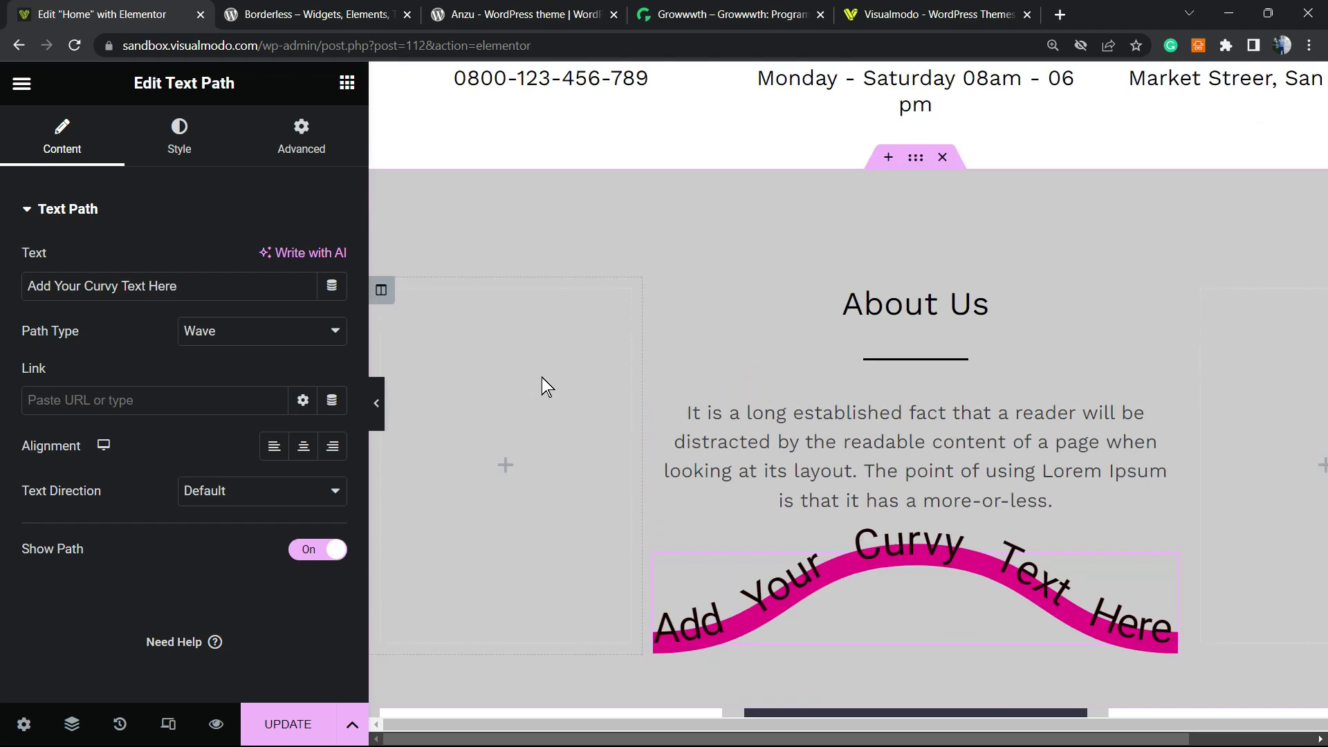
scroll(541, 376, "down", 4)
scroll(542, 376, "up", 2)
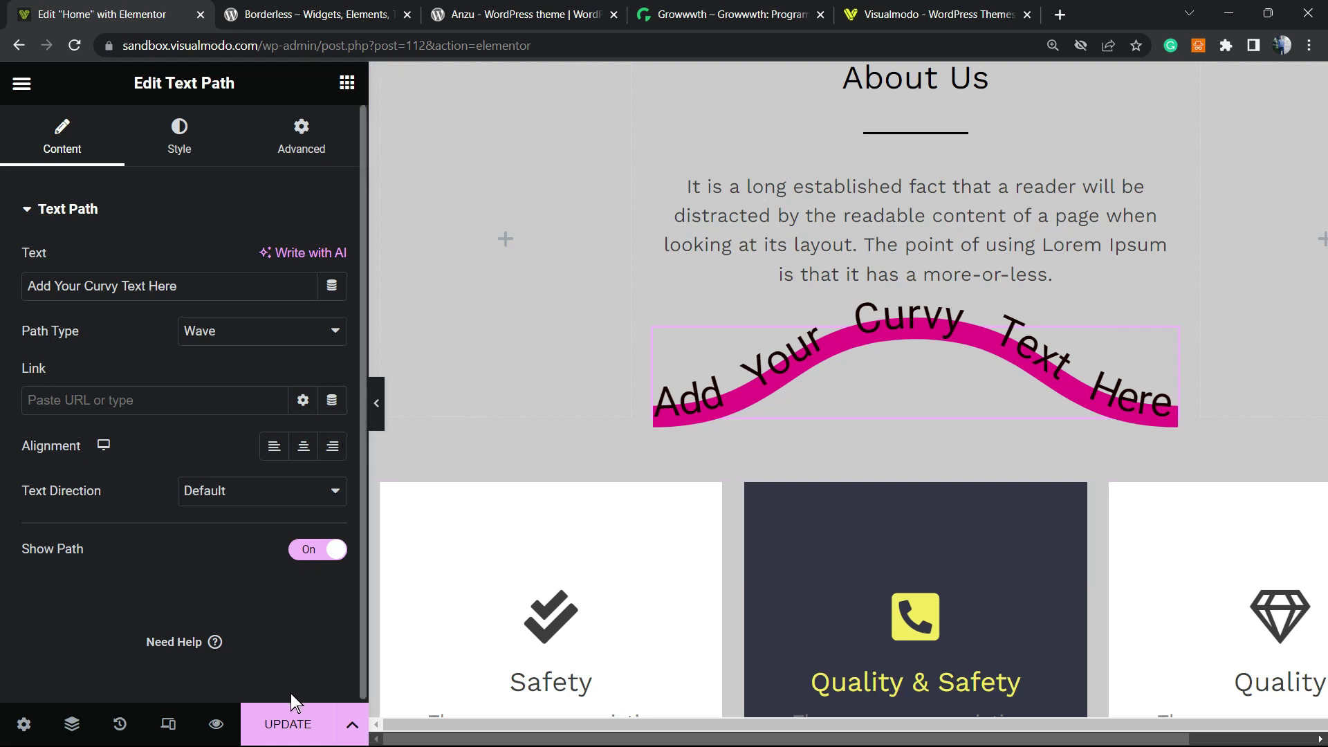
left_click(284, 722)
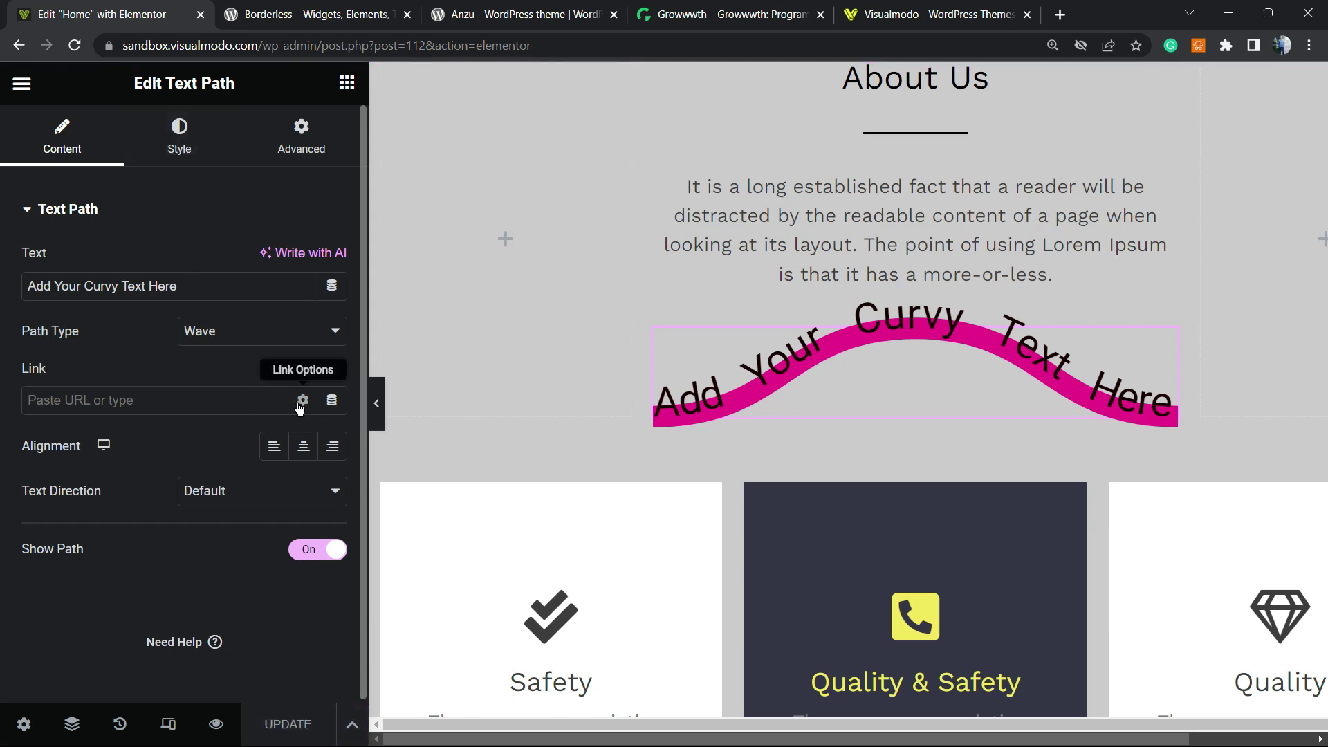
left_click(267, 340)
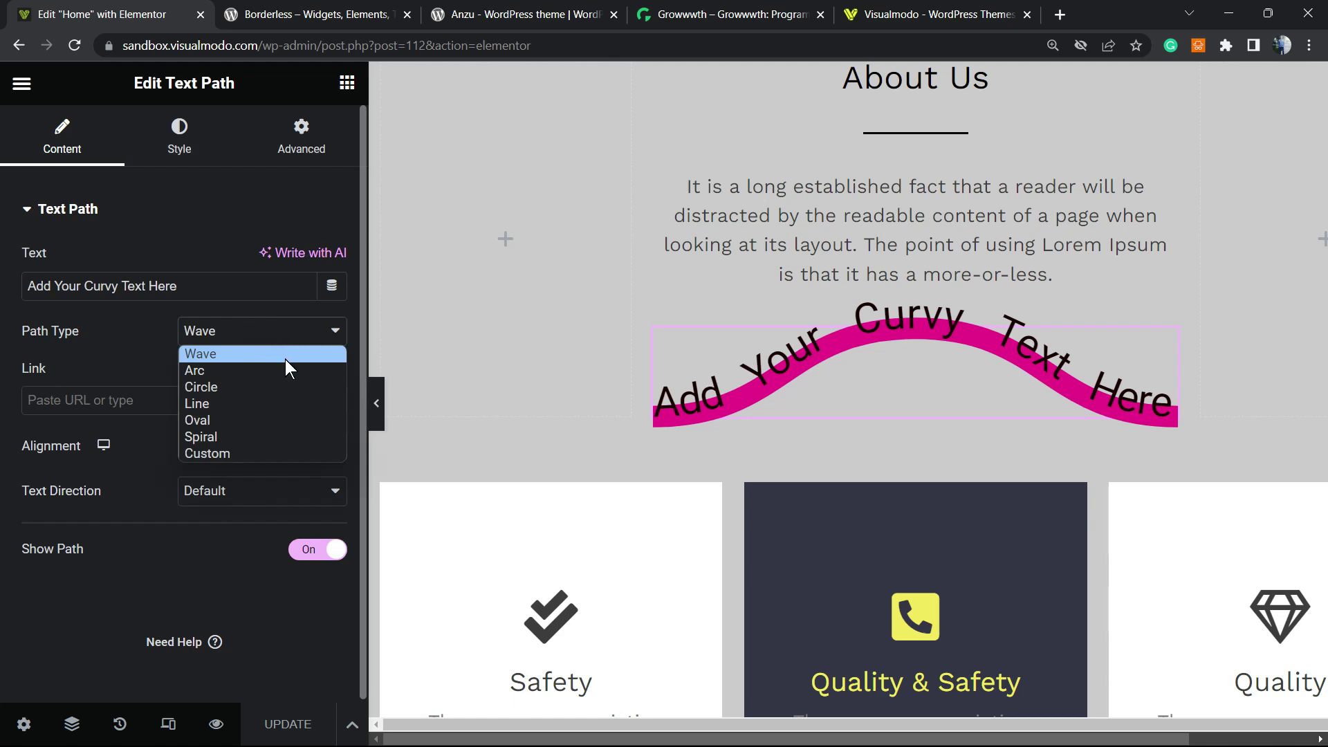
left_click(299, 388)
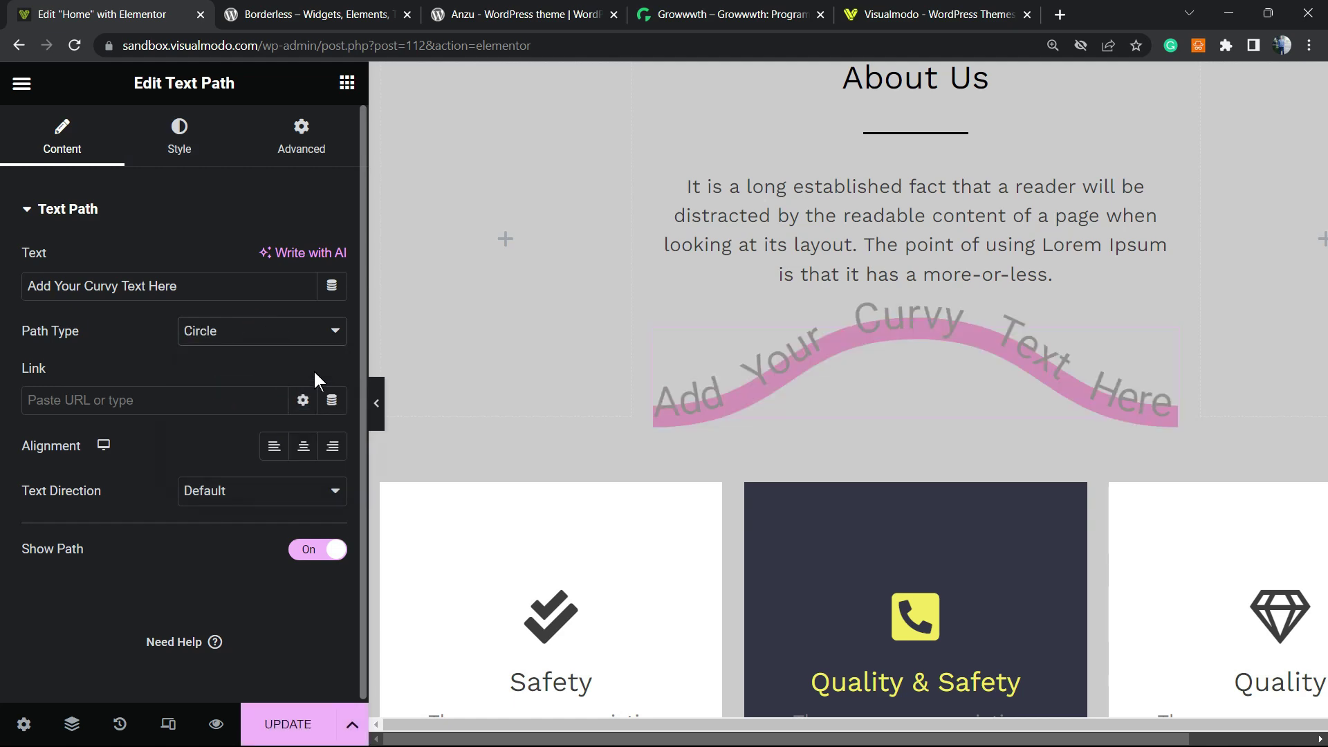
scroll(629, 410, "down", 3)
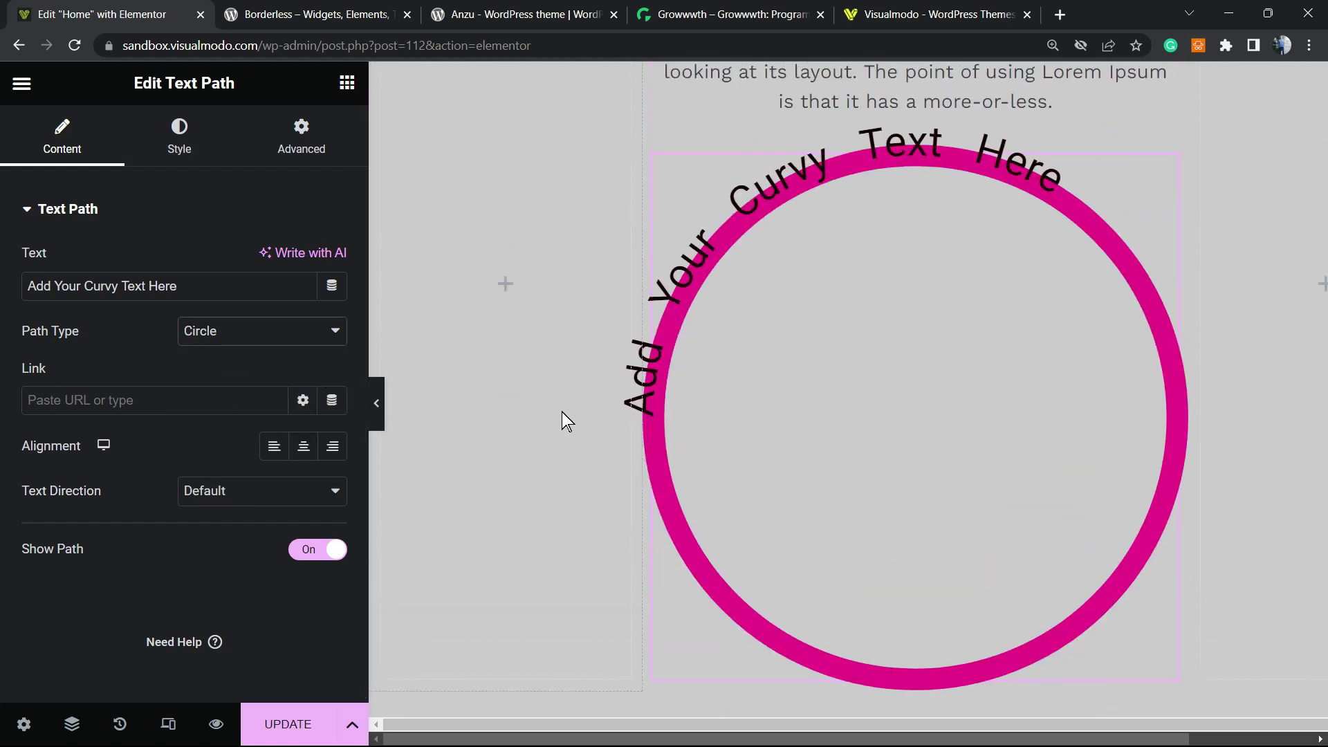
scroll(560, 408, "up", 3)
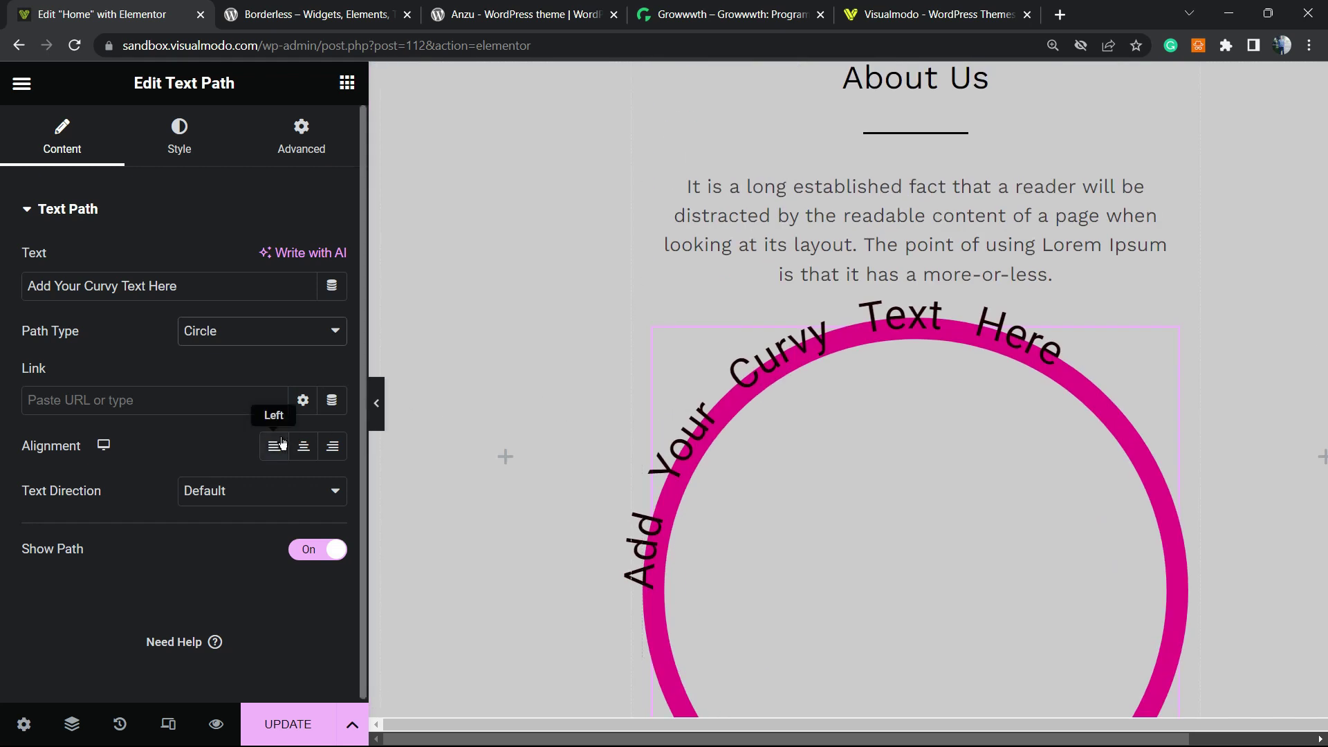
left_click(263, 342)
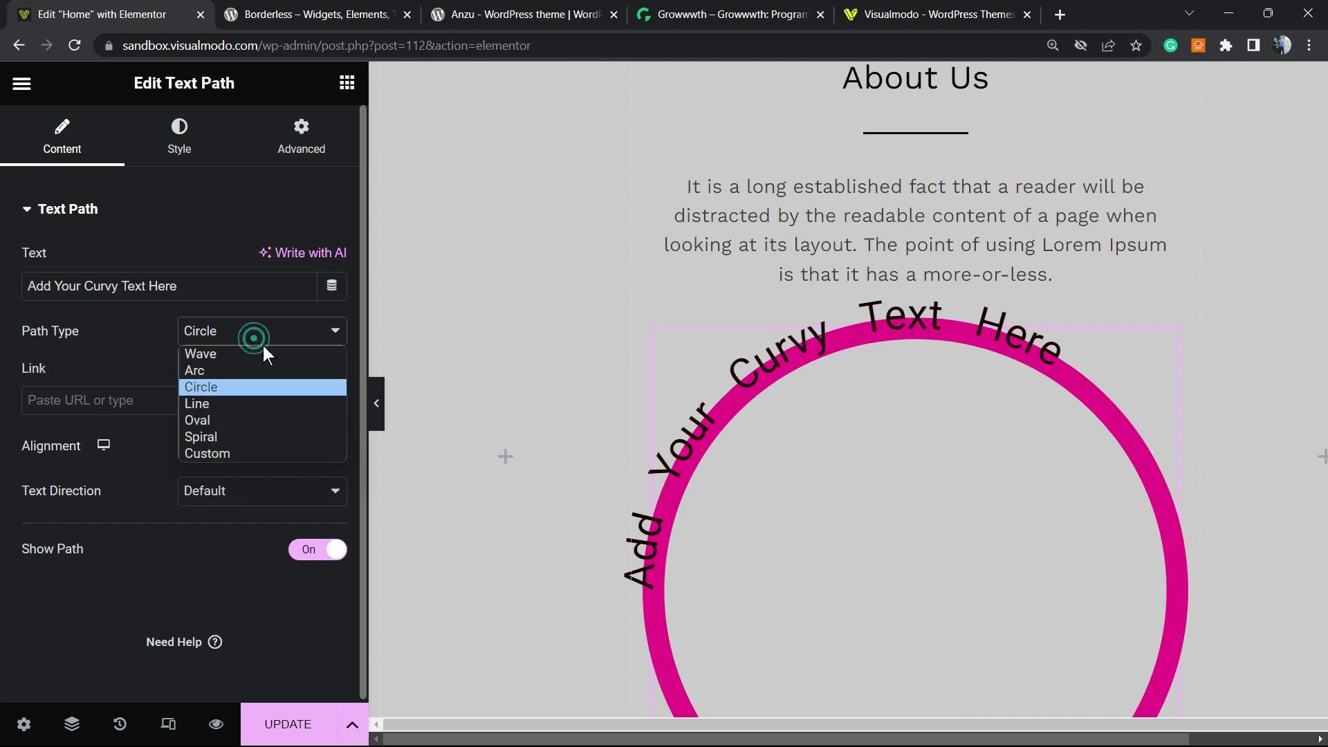
left_click(276, 436)
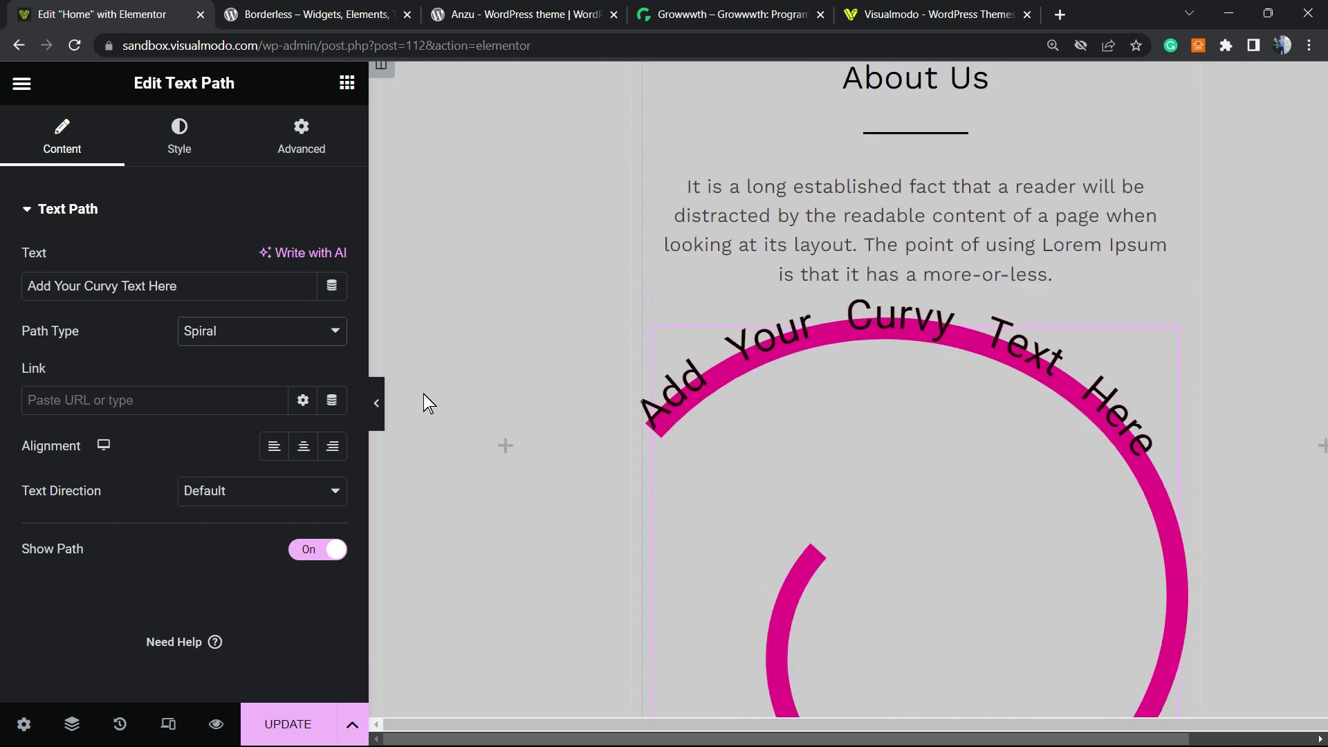
left_click(322, 340)
left_click(258, 354)
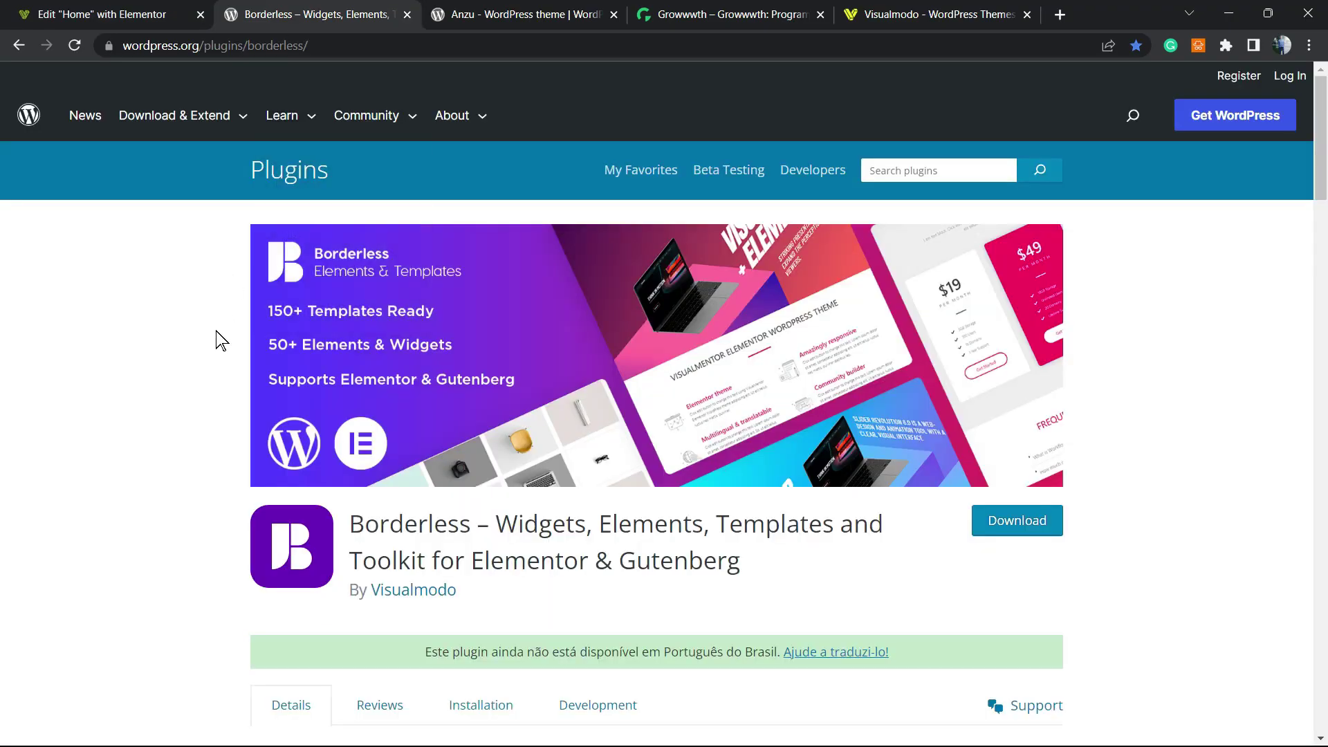
Select the words Borderless, Widgets, Elements and Templates in the plugin title, then clear the selection.
double_click(402, 533)
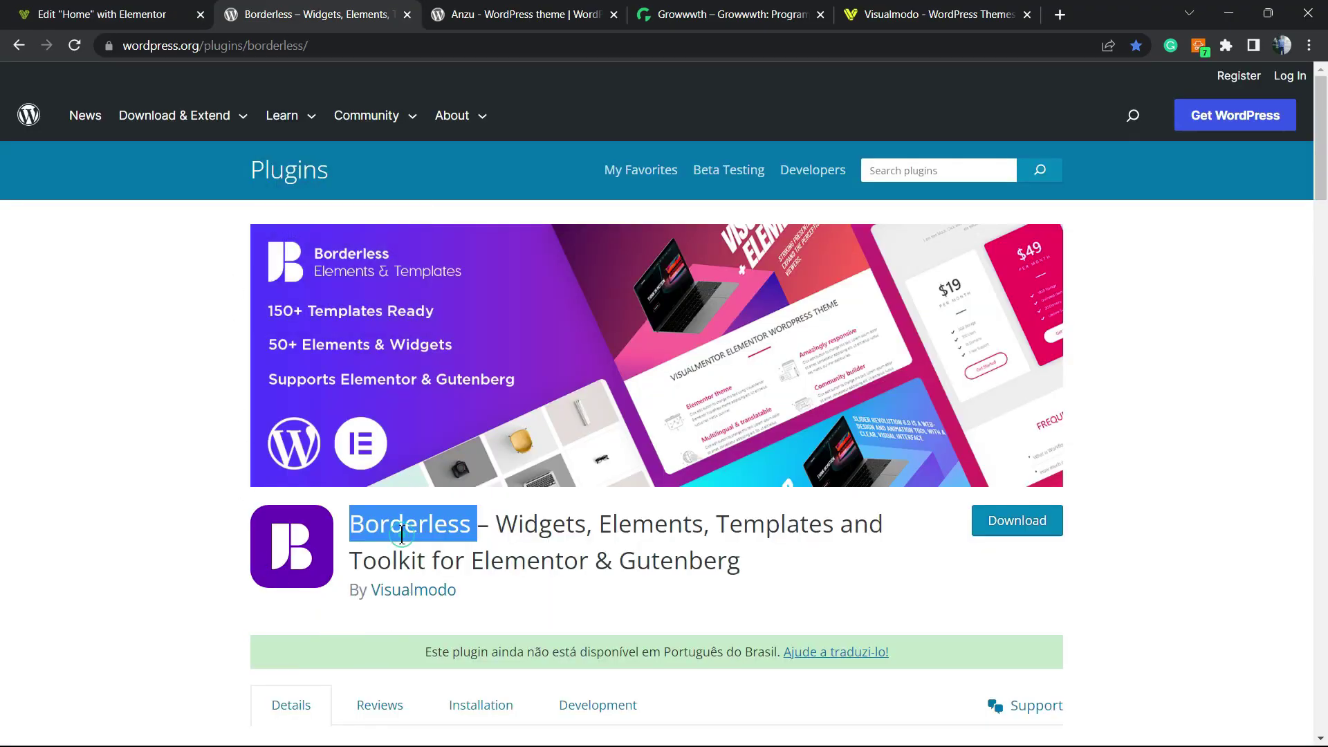
double_click(564, 529)
double_click(609, 527)
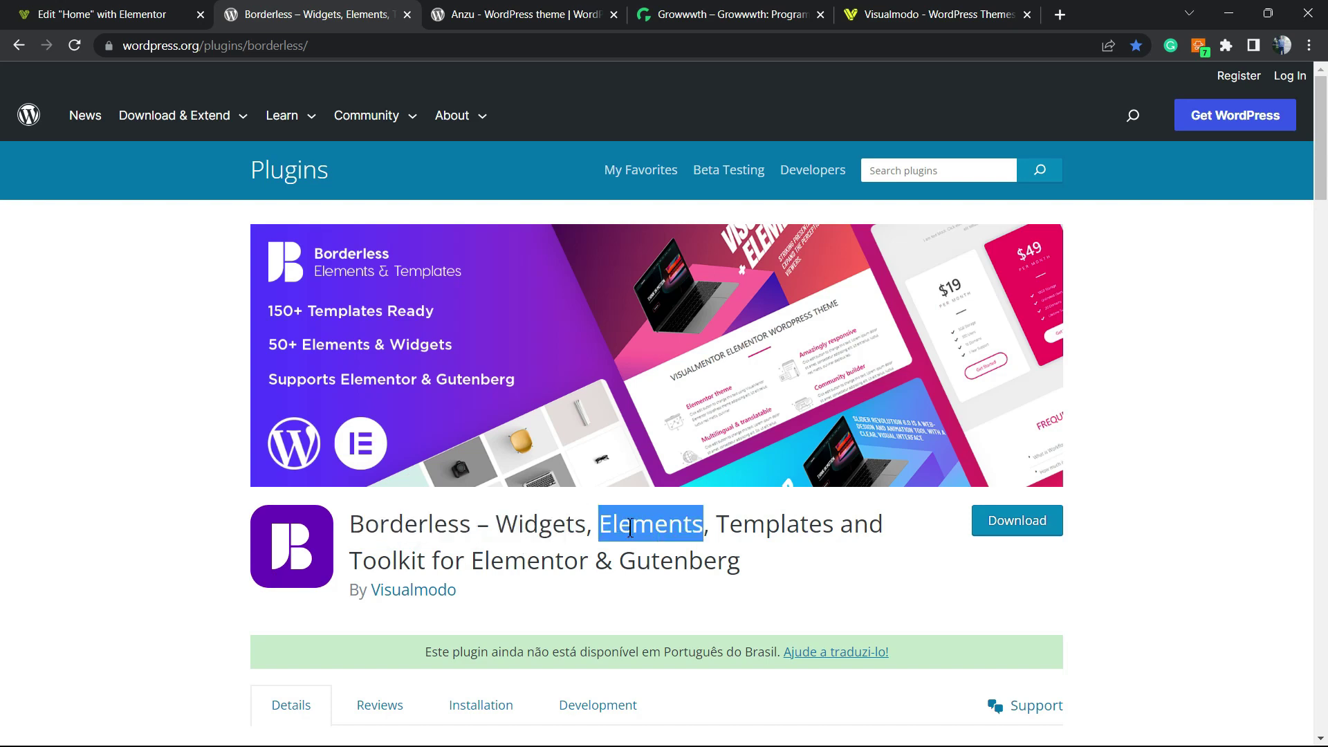
double_click(761, 516)
triple_click(785, 512)
left_click(733, 524)
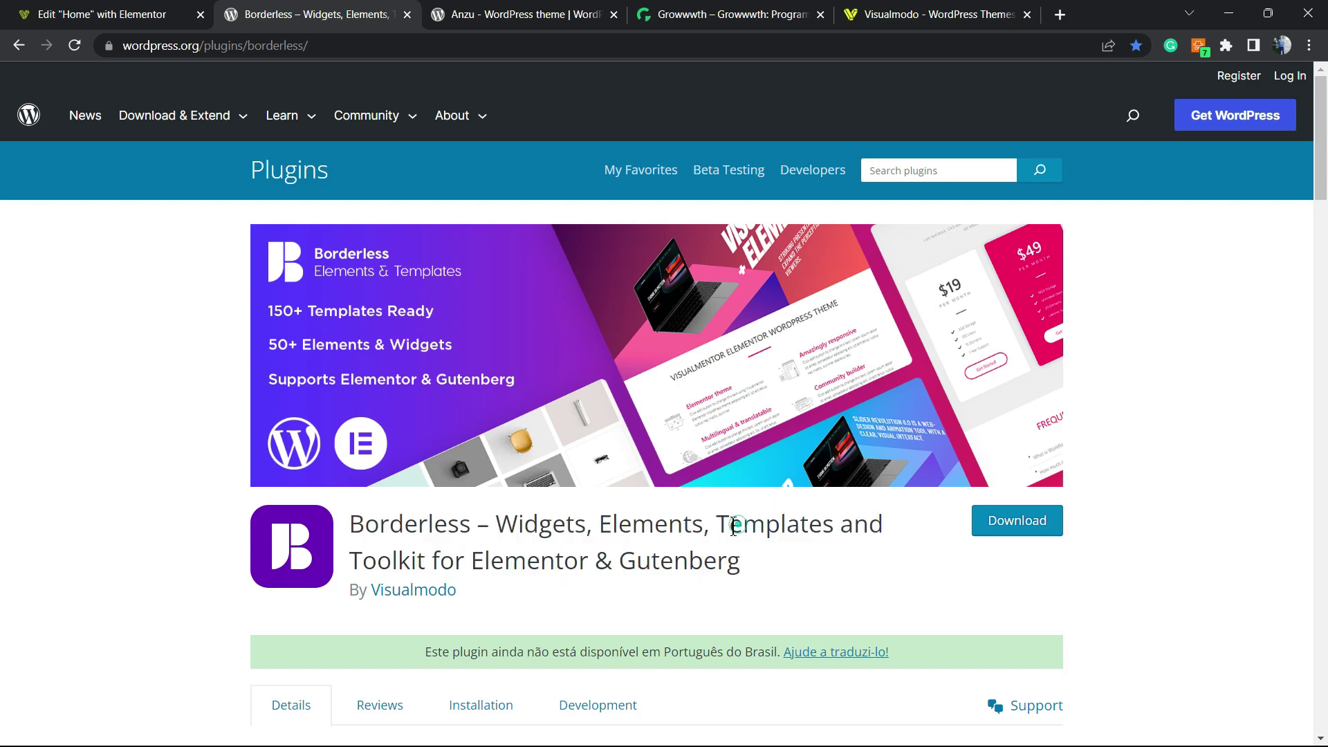
On the Anzu theme page, select the 'Anzu By Visualmodo' title, then go to the Growwwth site.
left_click(519, 14)
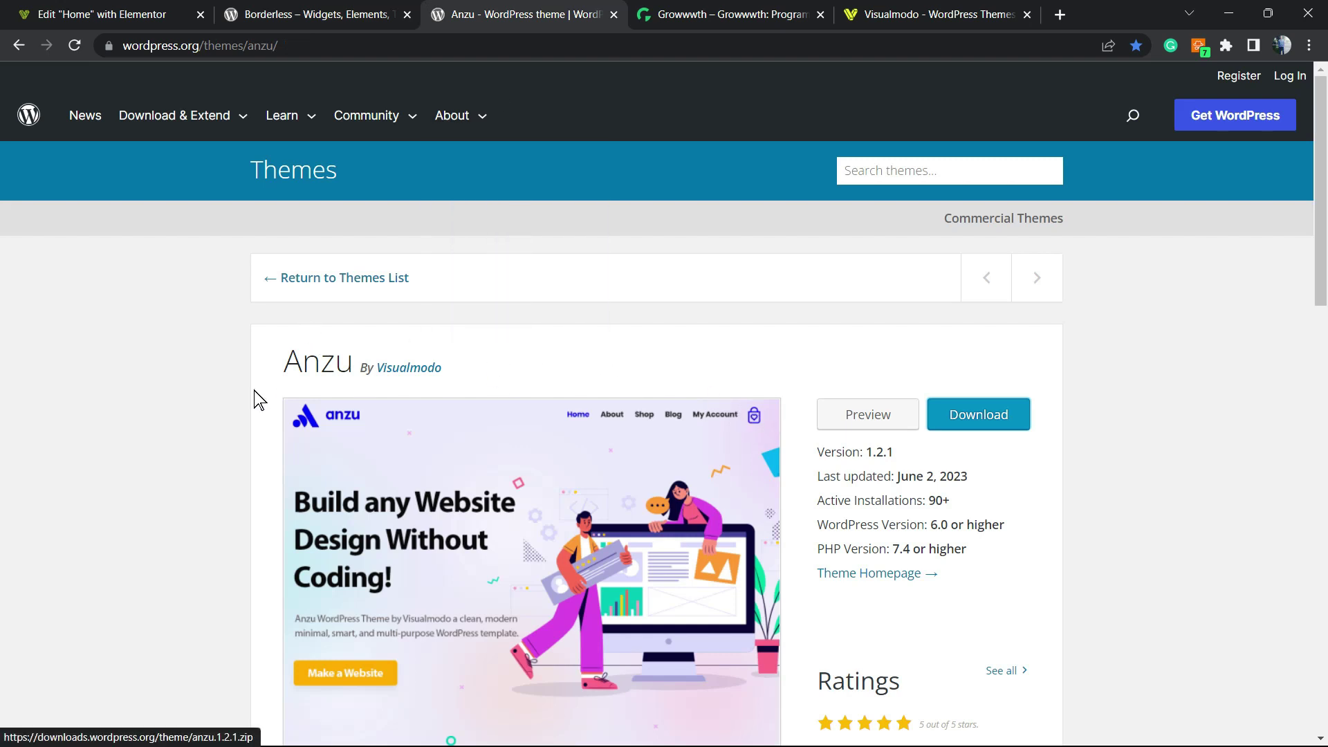
triple_click(308, 379)
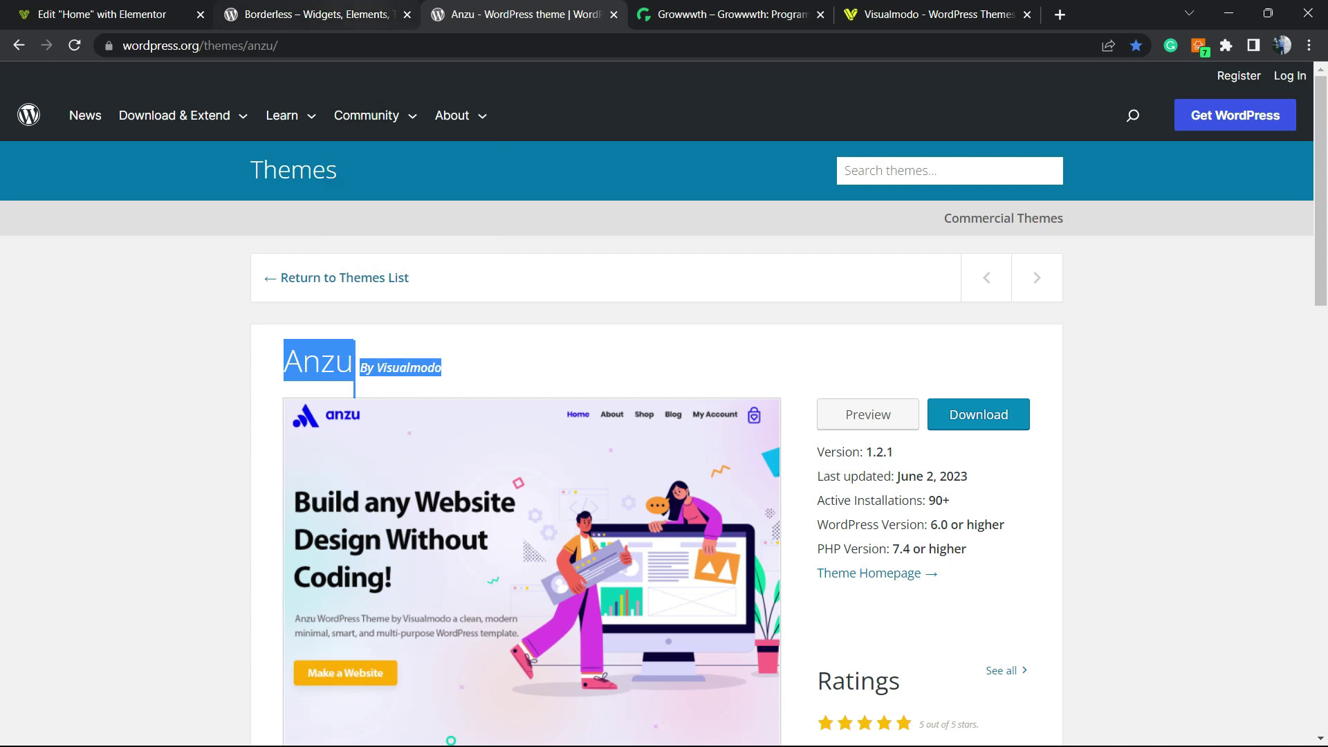
mouse_move(369, 23)
left_click(676, 10)
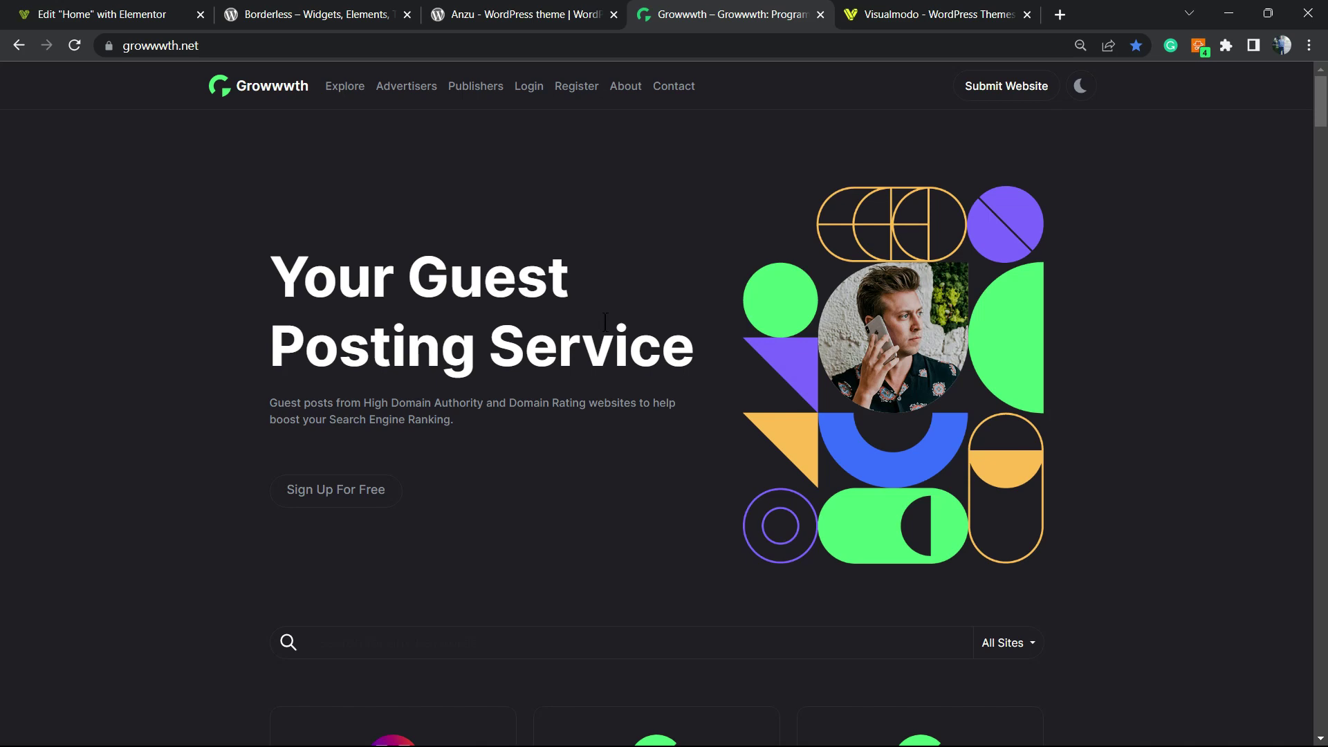
Scroll through Growwwth's guest-posting site cards and back up, then switch to Visualmodo.
scroll(605, 322, "down", 8)
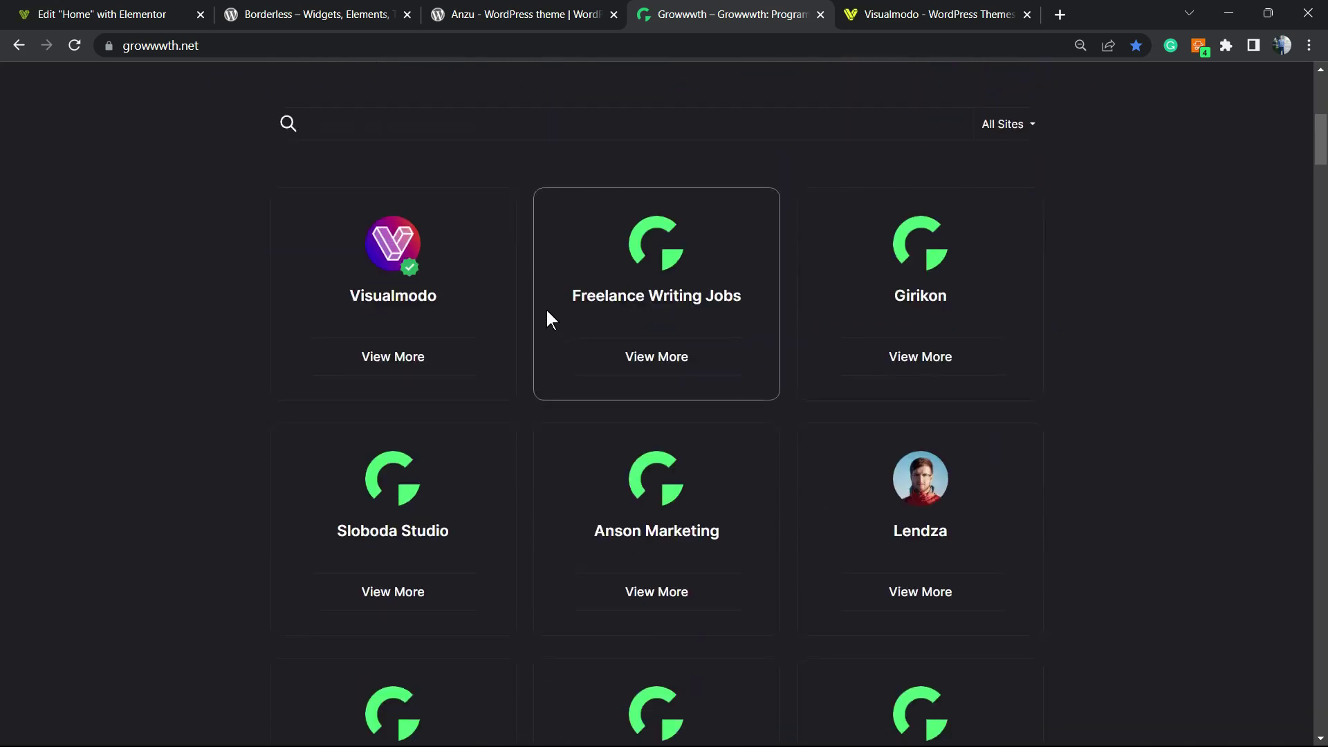
scroll(512, 341, "down", 4)
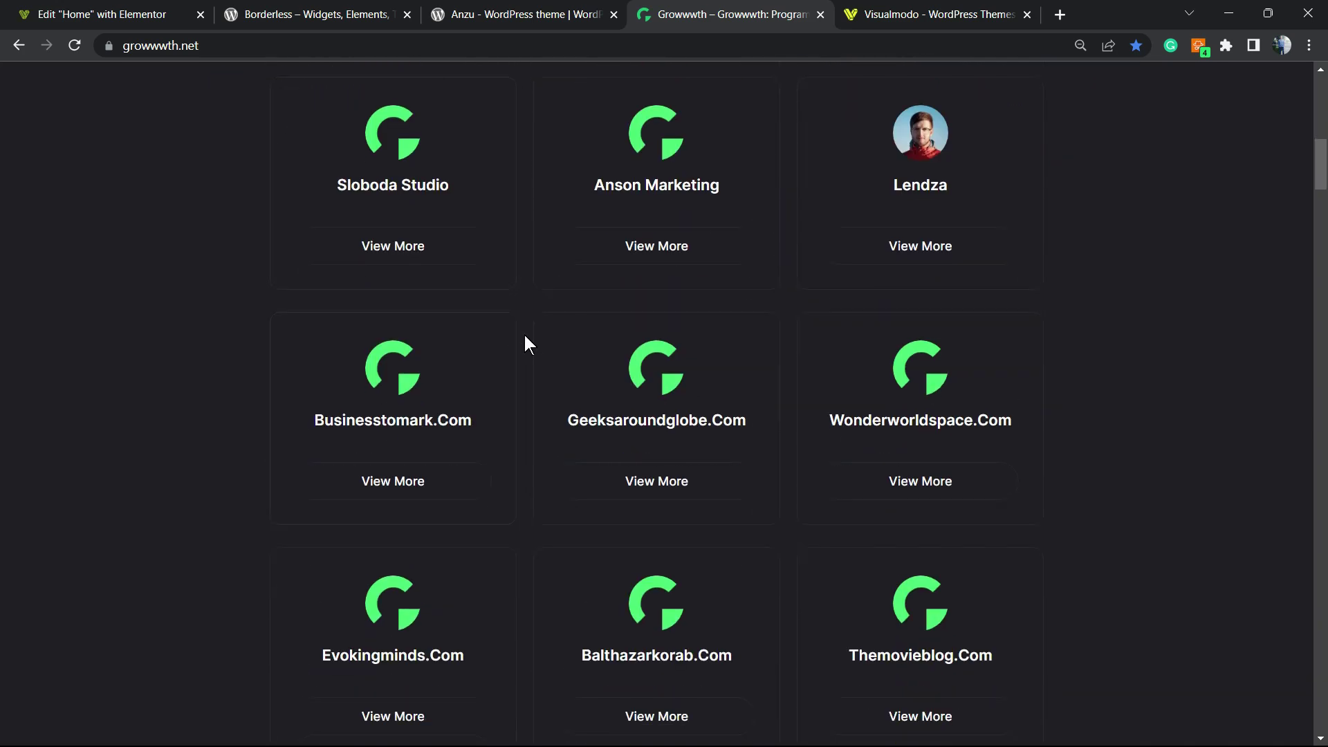
scroll(537, 337, "down", 9)
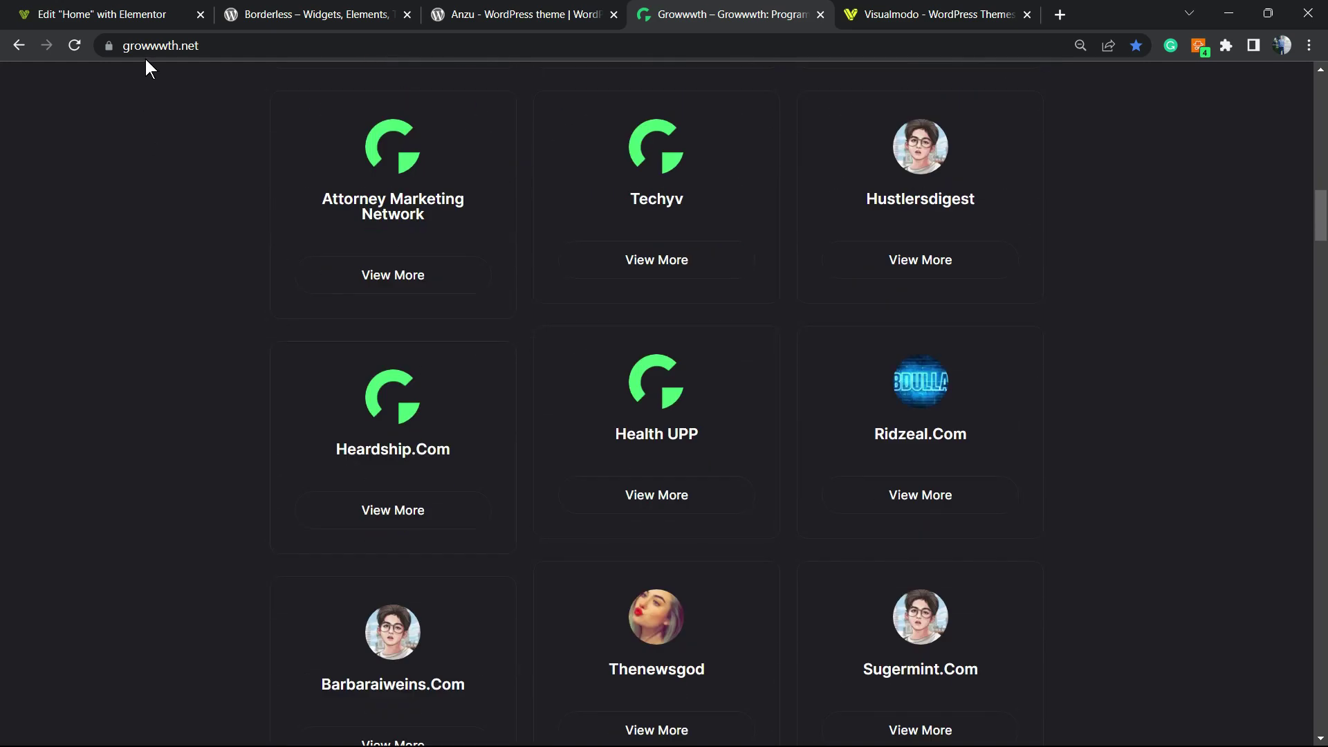
scroll(421, 163, "up", 15)
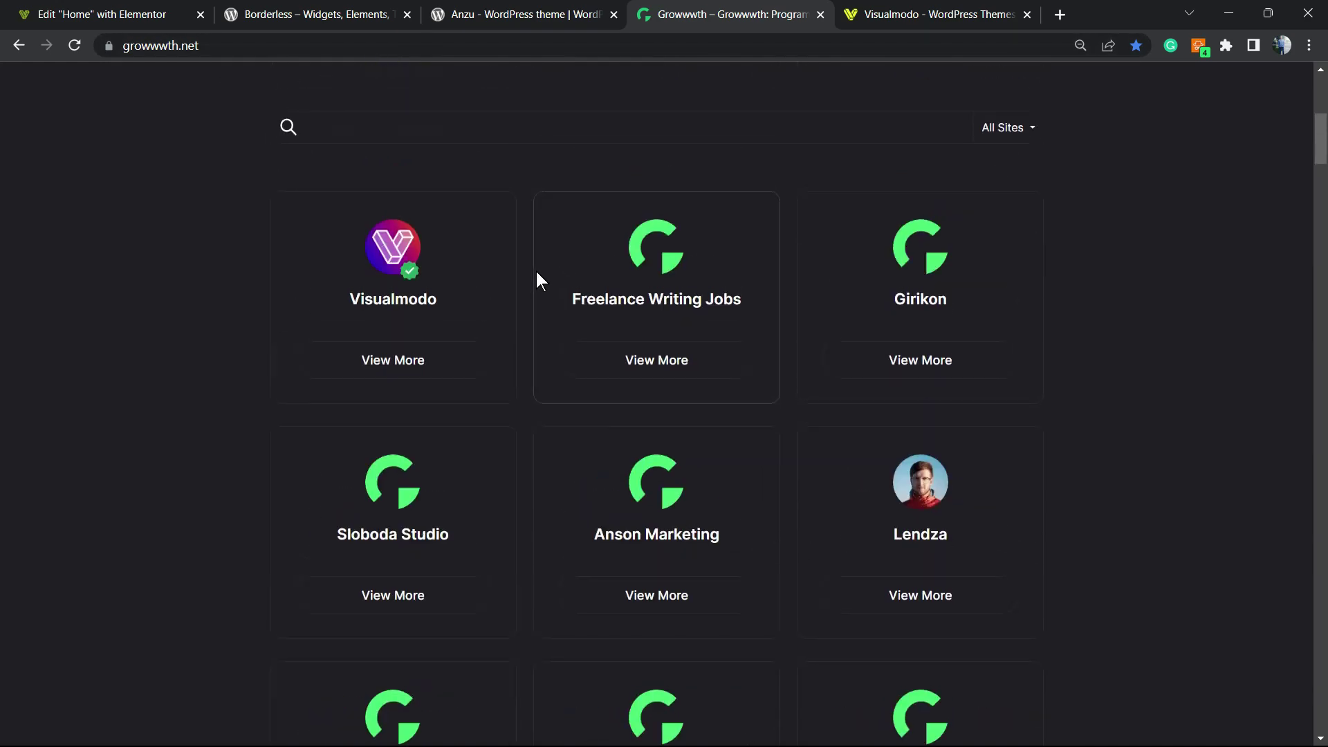
left_click(875, 15)
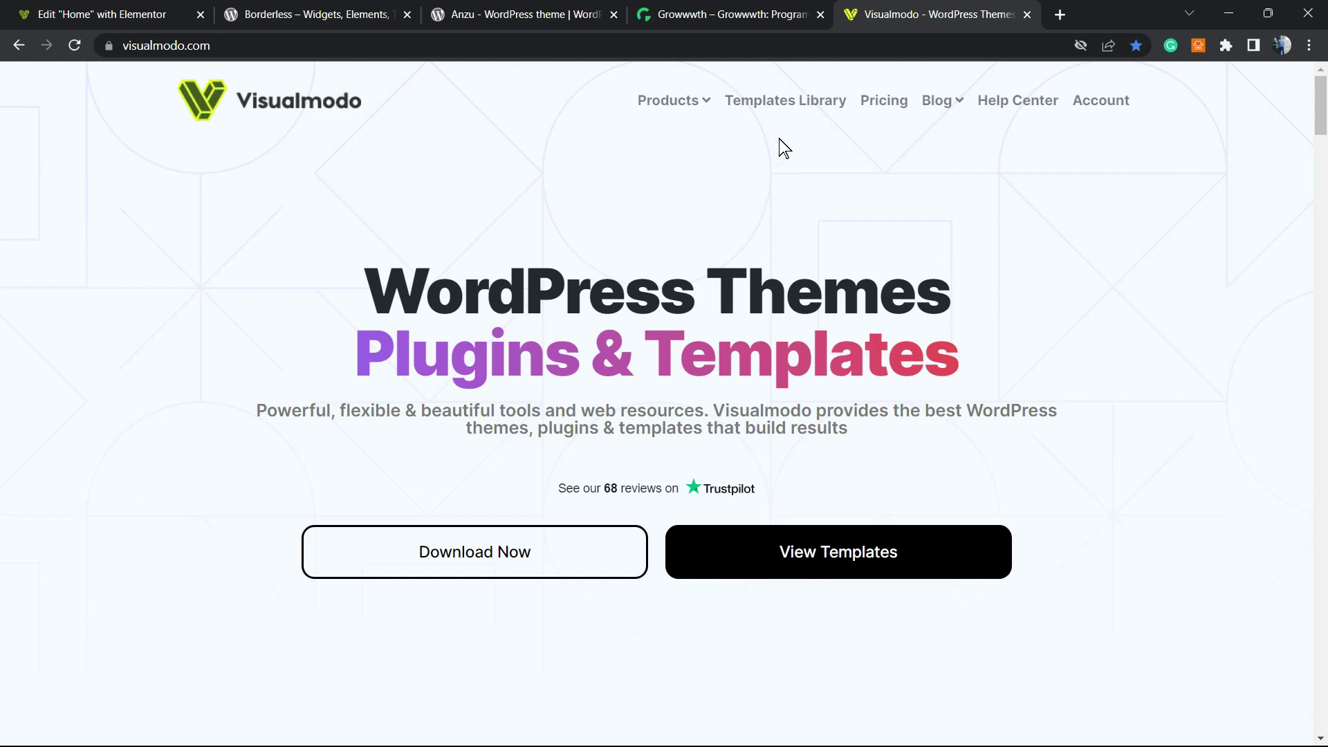
Open Visualmodo's Templates Library and scroll down past the Karting, Library, Plumber and Dev Studio templates.
left_click(768, 105)
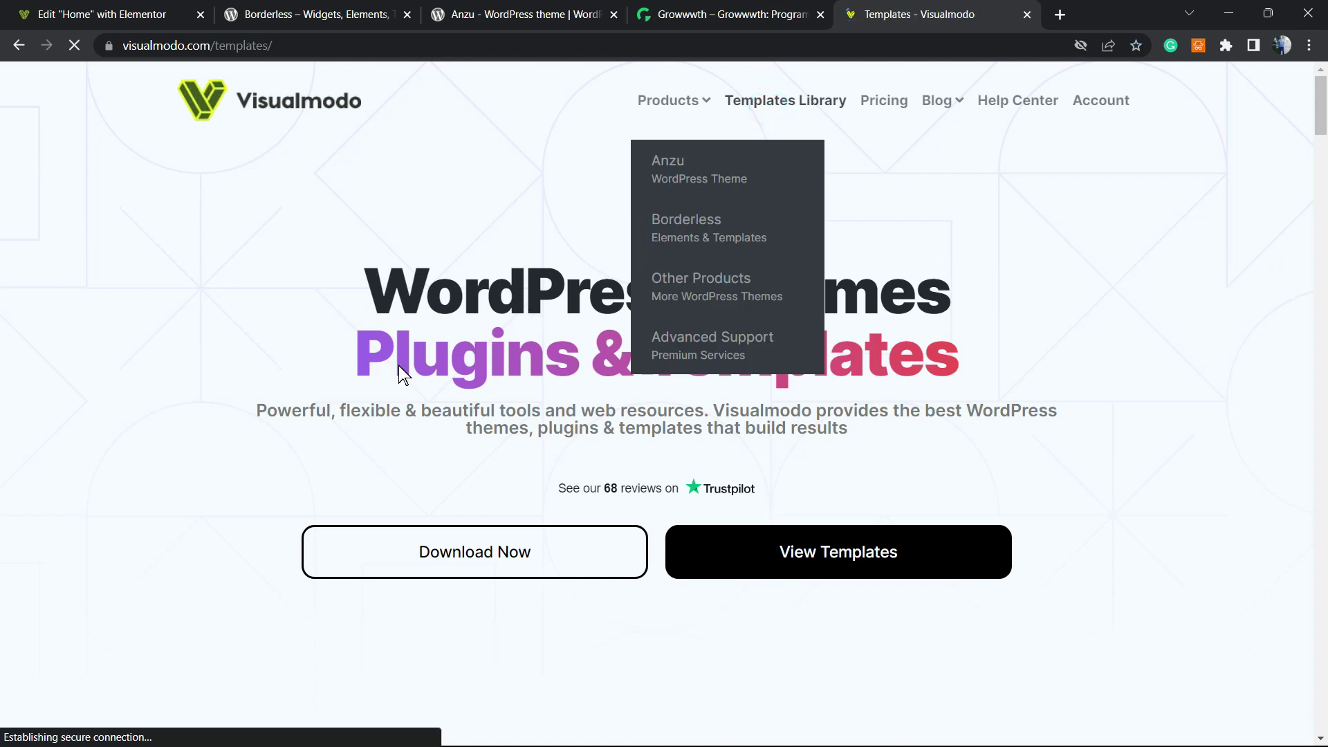
scroll(398, 366, "down", 10)
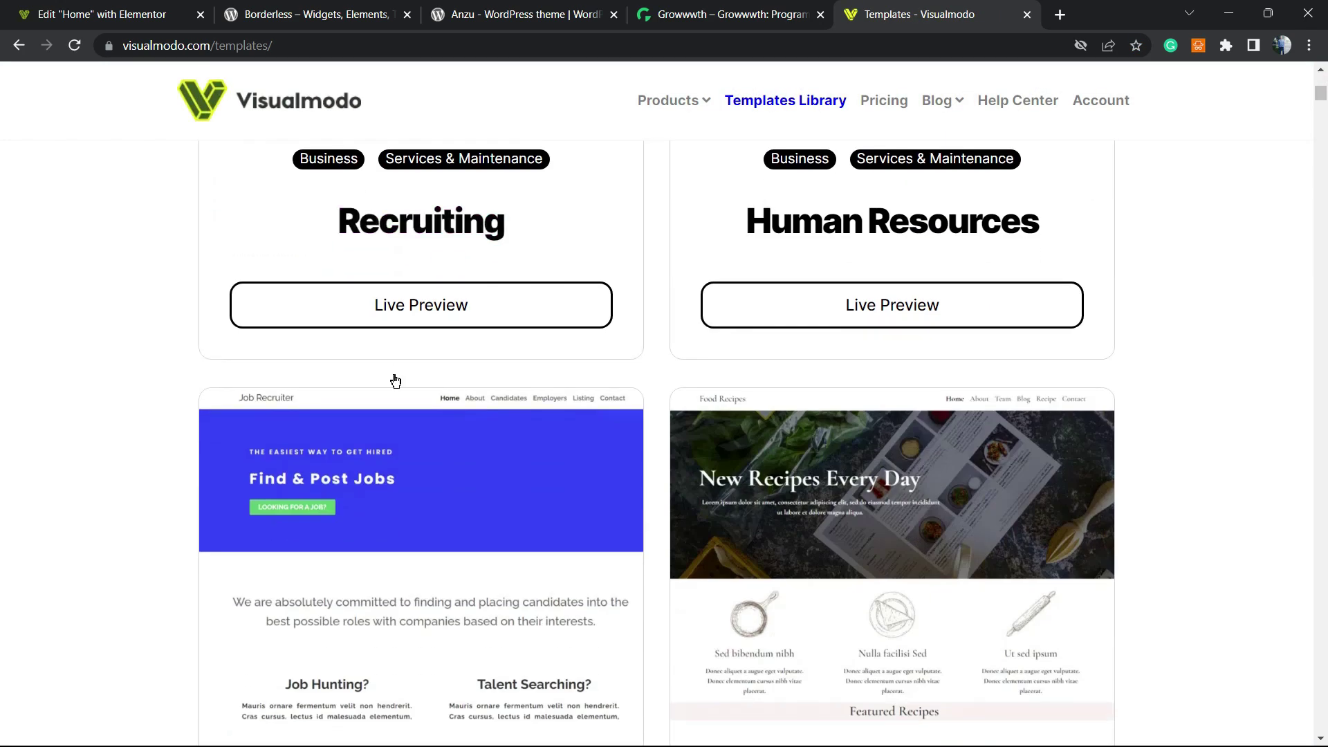
scroll(398, 387, "down", 3)
scroll(401, 389, "down", 8)
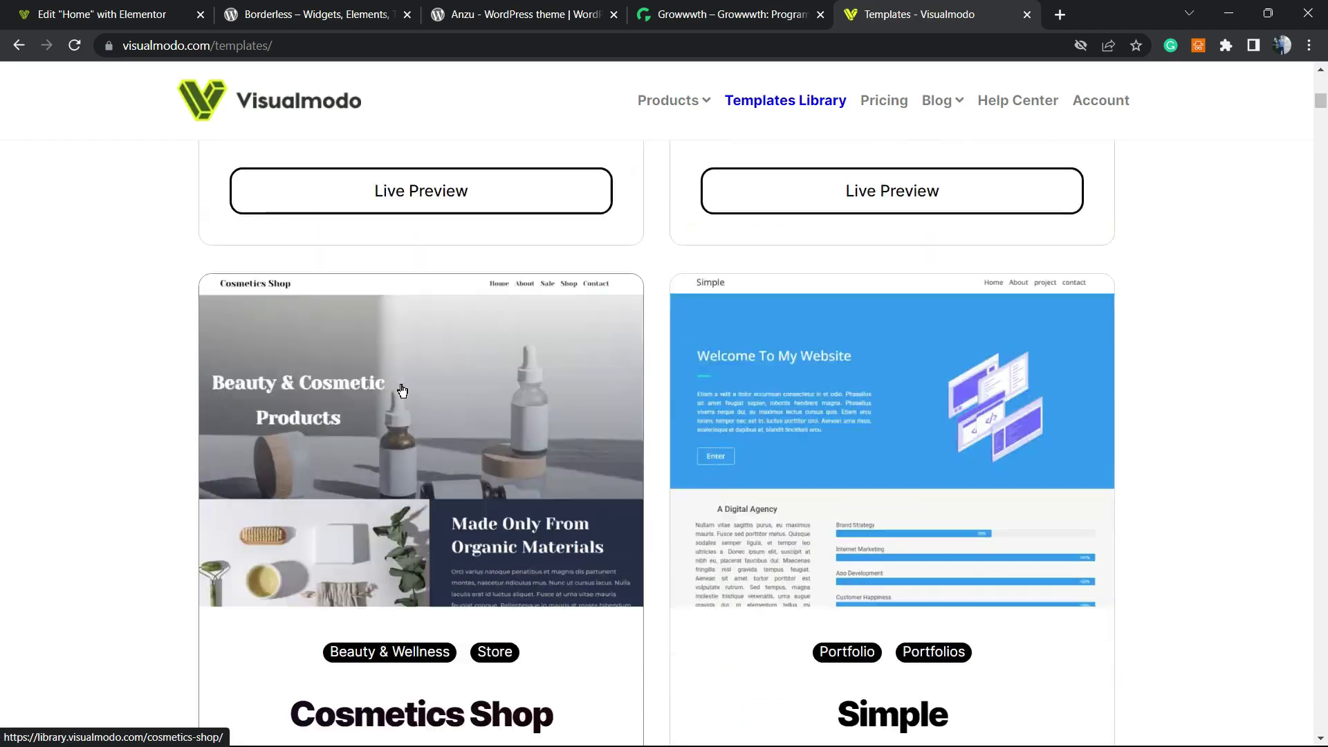
scroll(401, 391, "down", 18)
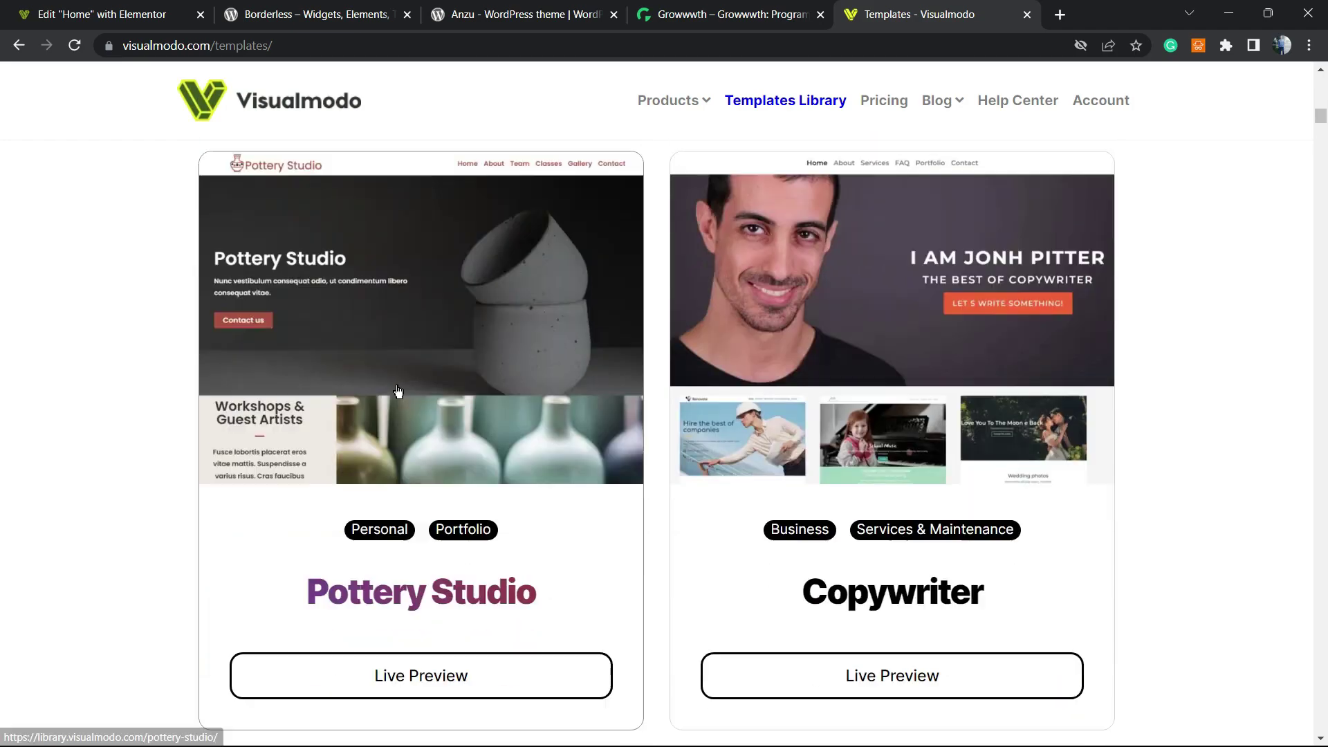
scroll(398, 391, "down", 20)
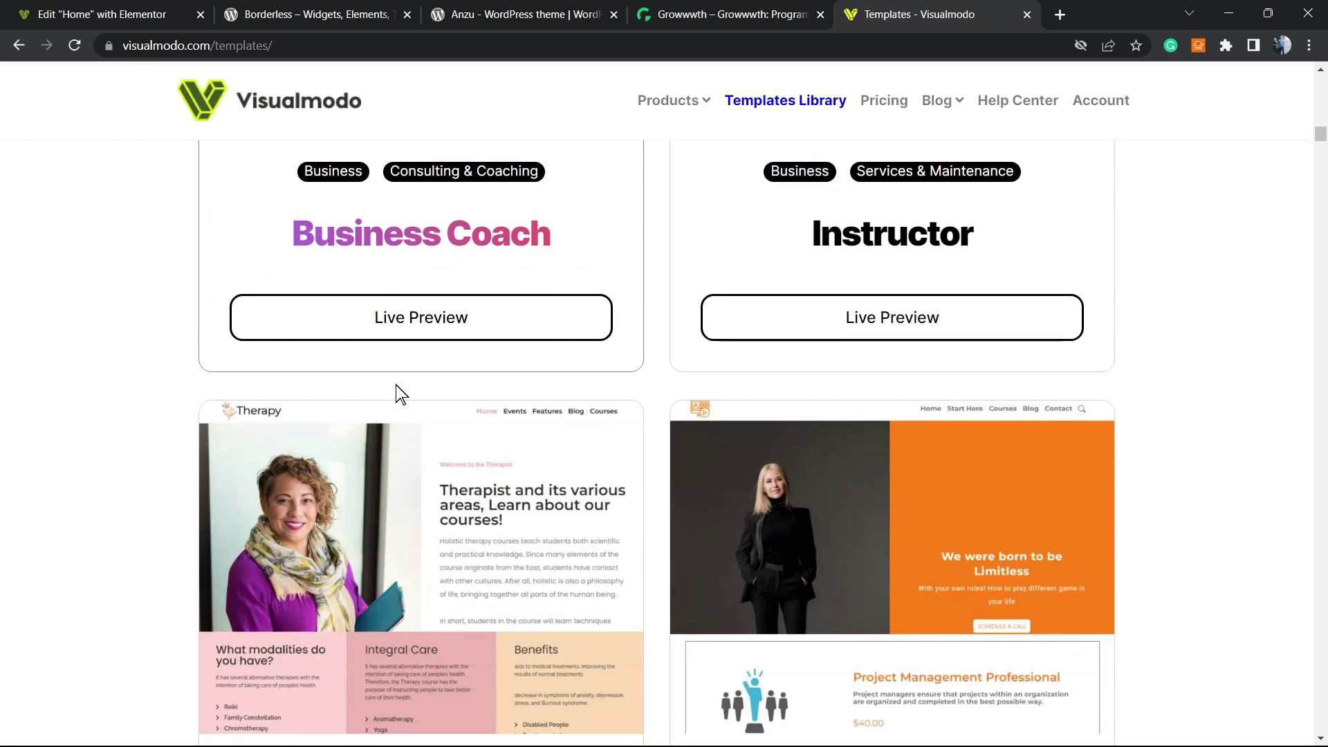
scroll(400, 394, "down", 20)
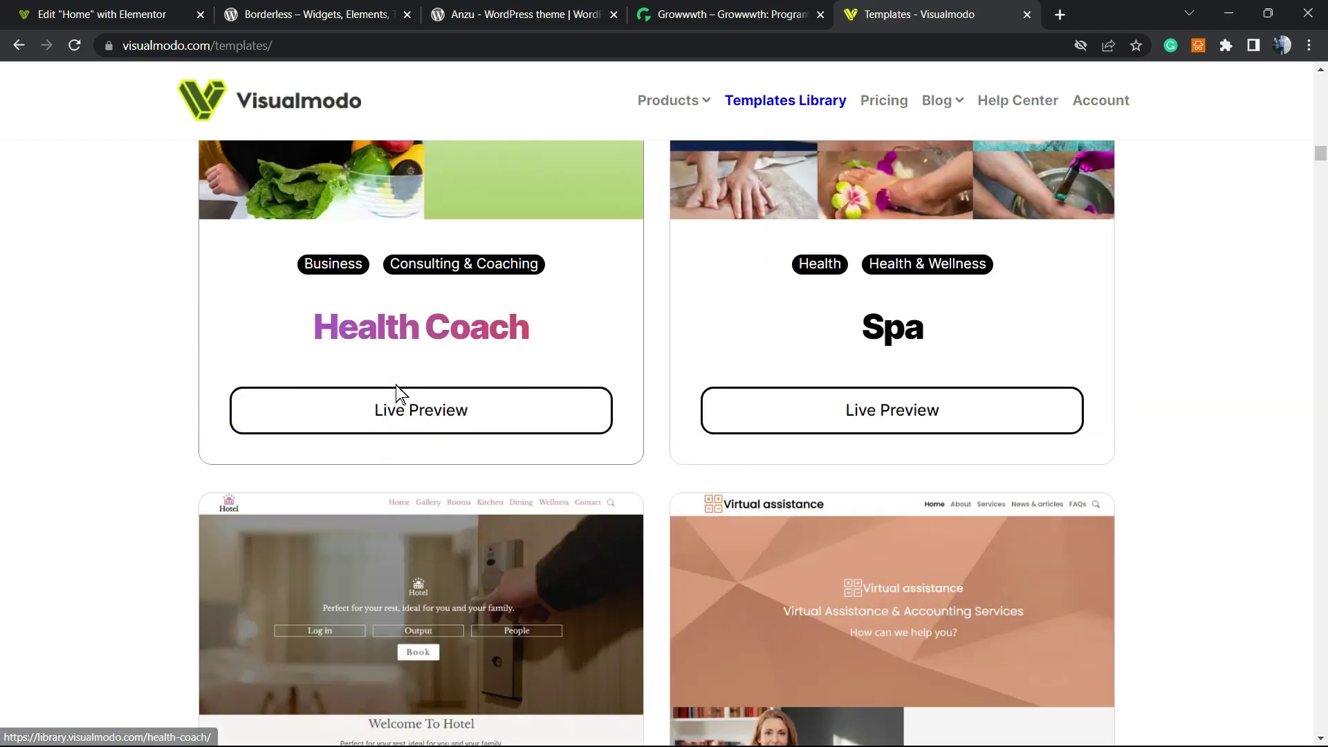
scroll(398, 391, "down", 20)
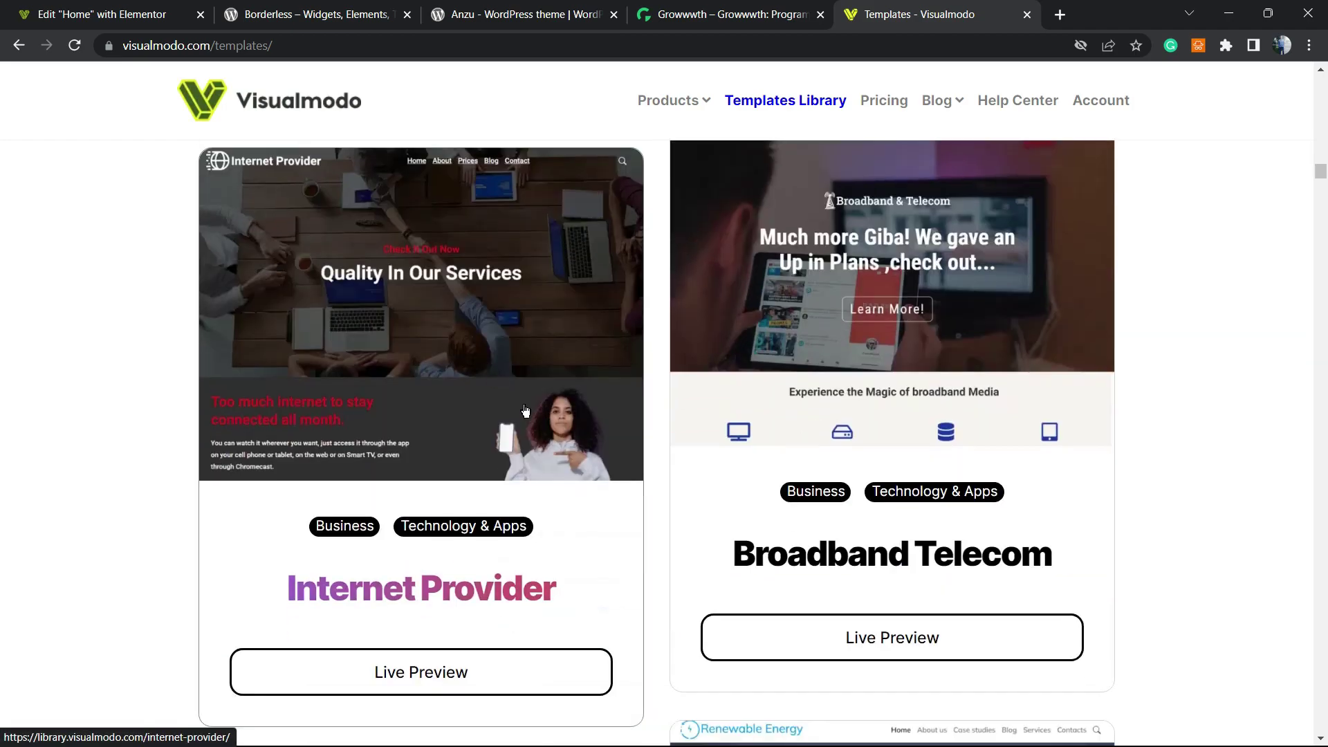
scroll(525, 411, "down", 20)
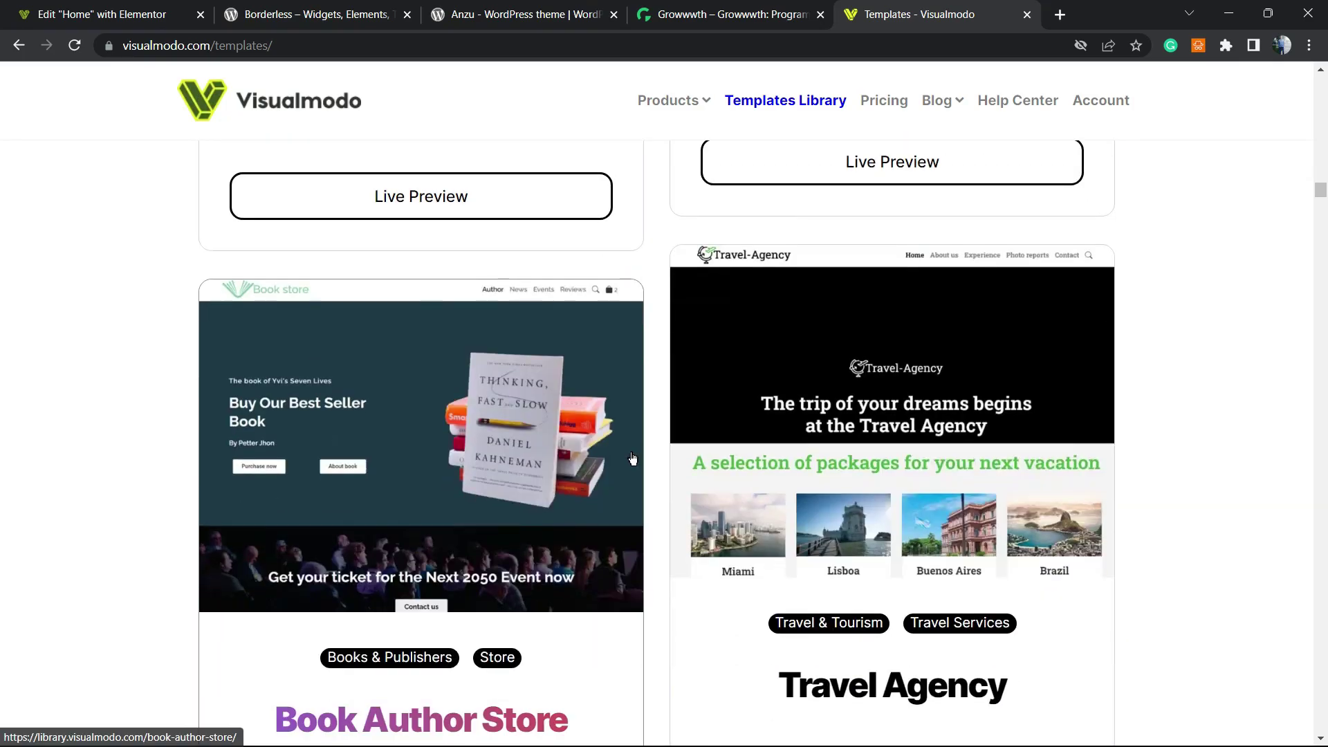
scroll(632, 457, "down", 20)
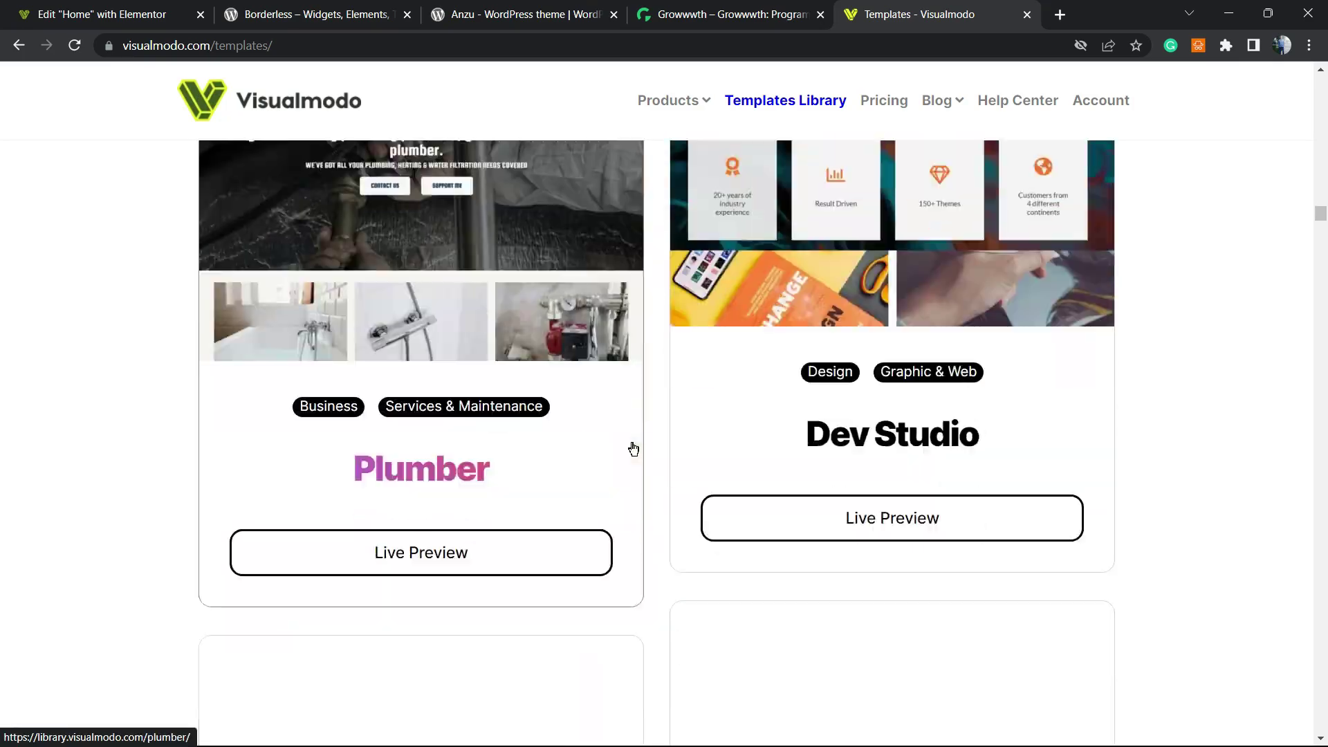
scroll(633, 449, "down", 20)
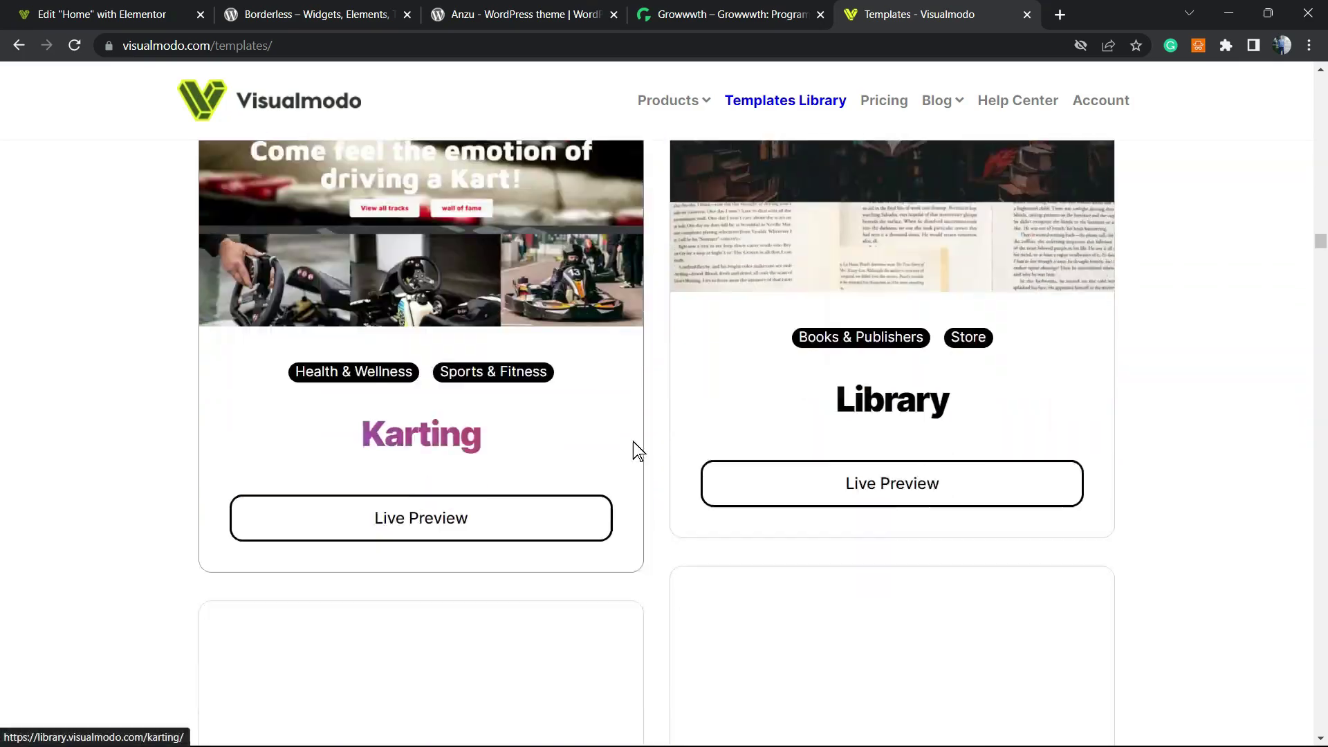